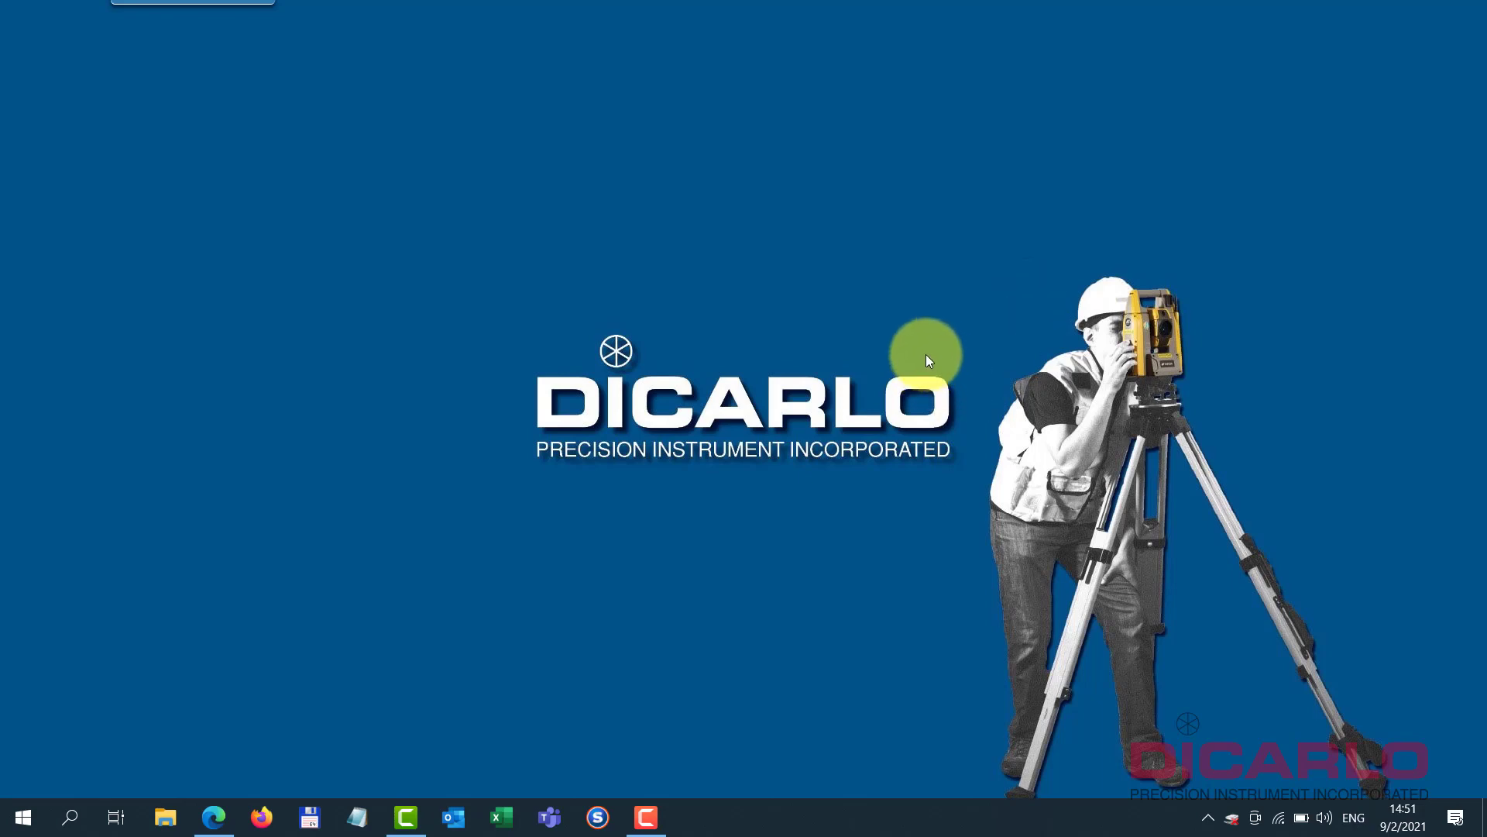
- Search Windows for 'magn' and launch MAGNET Field
left_click(75, 822)
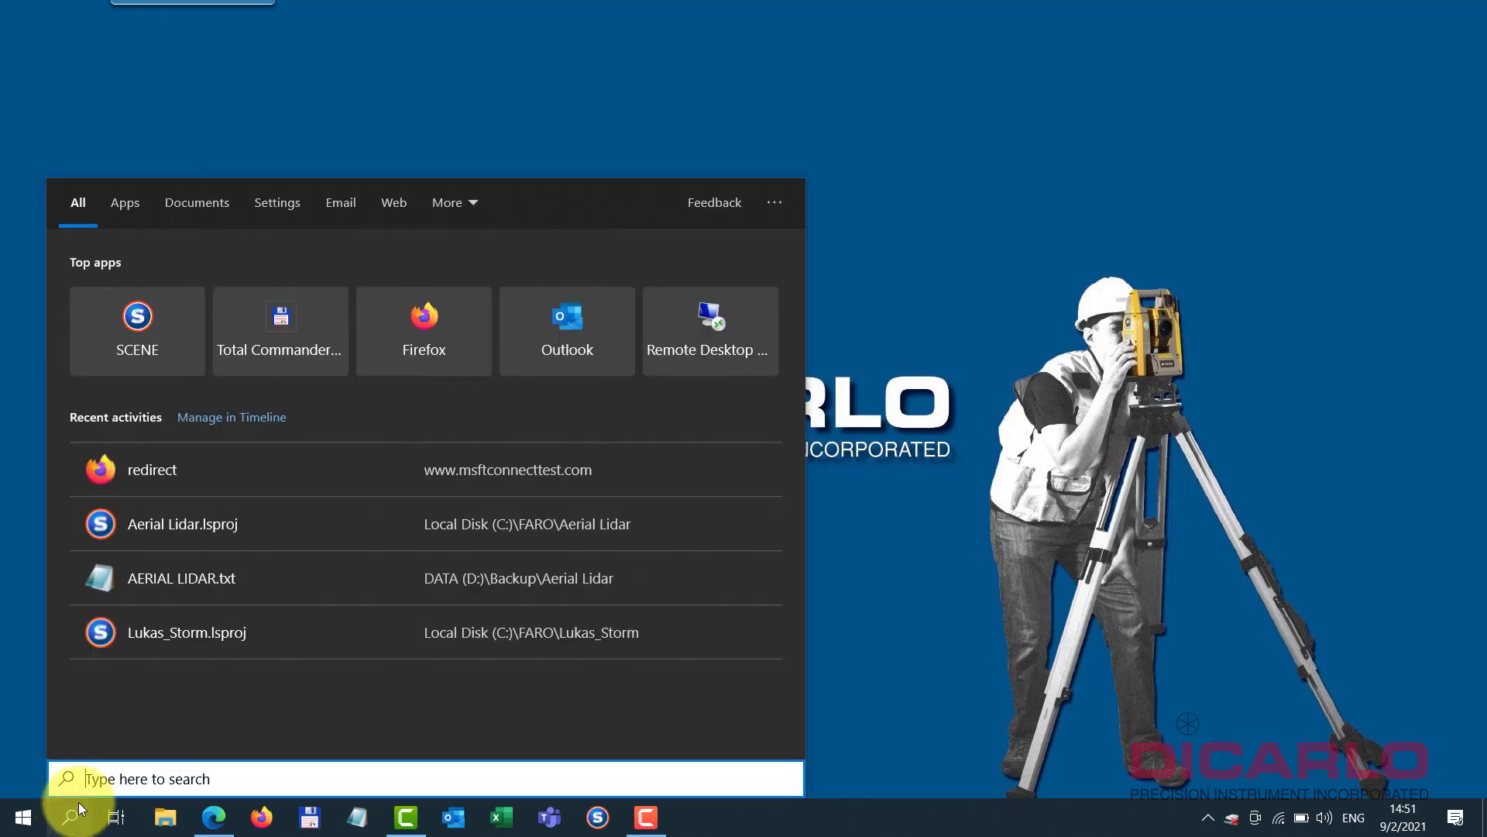
type("magn")
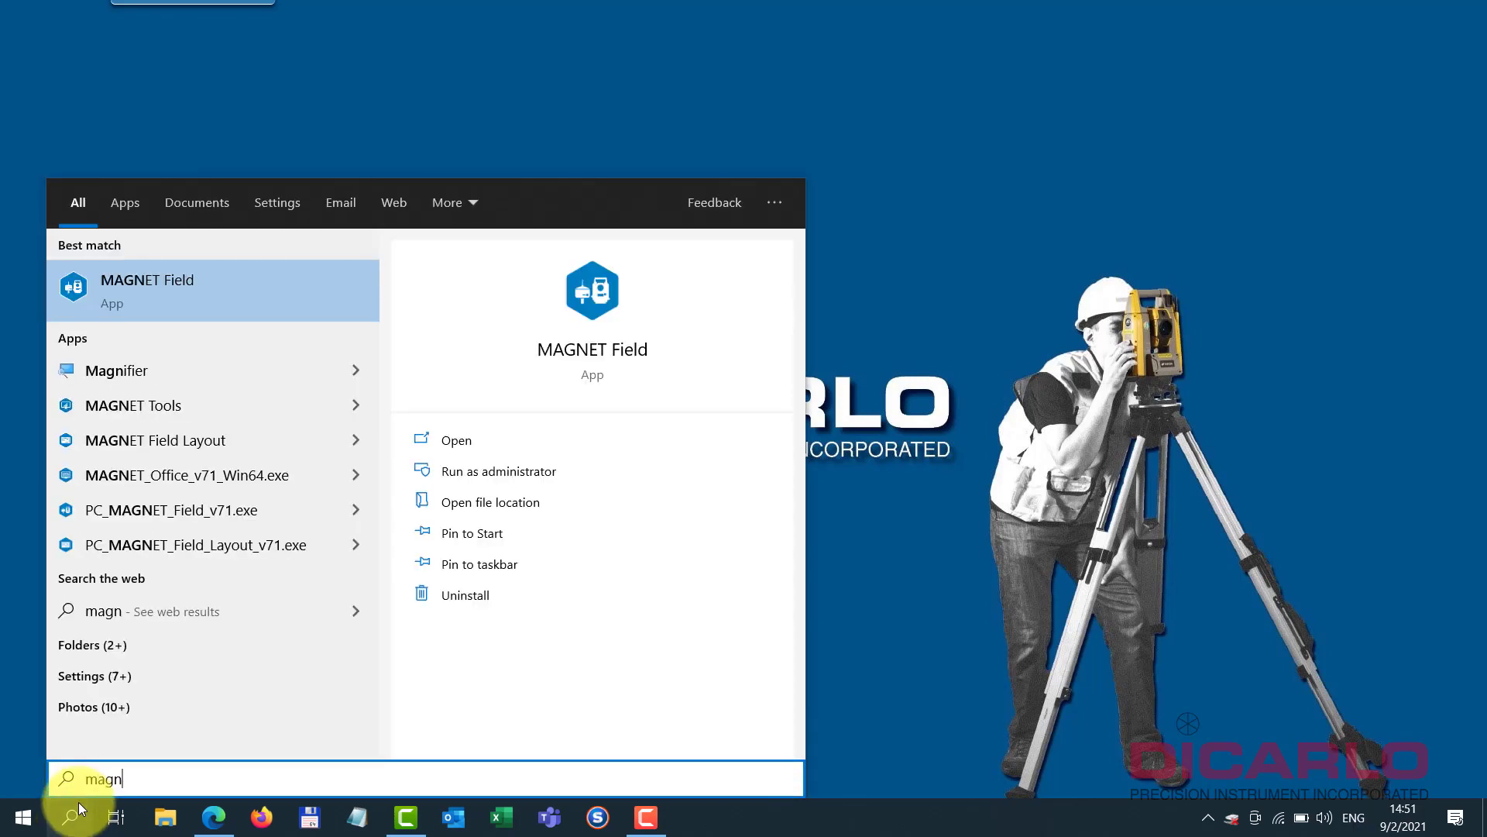
key("Return")
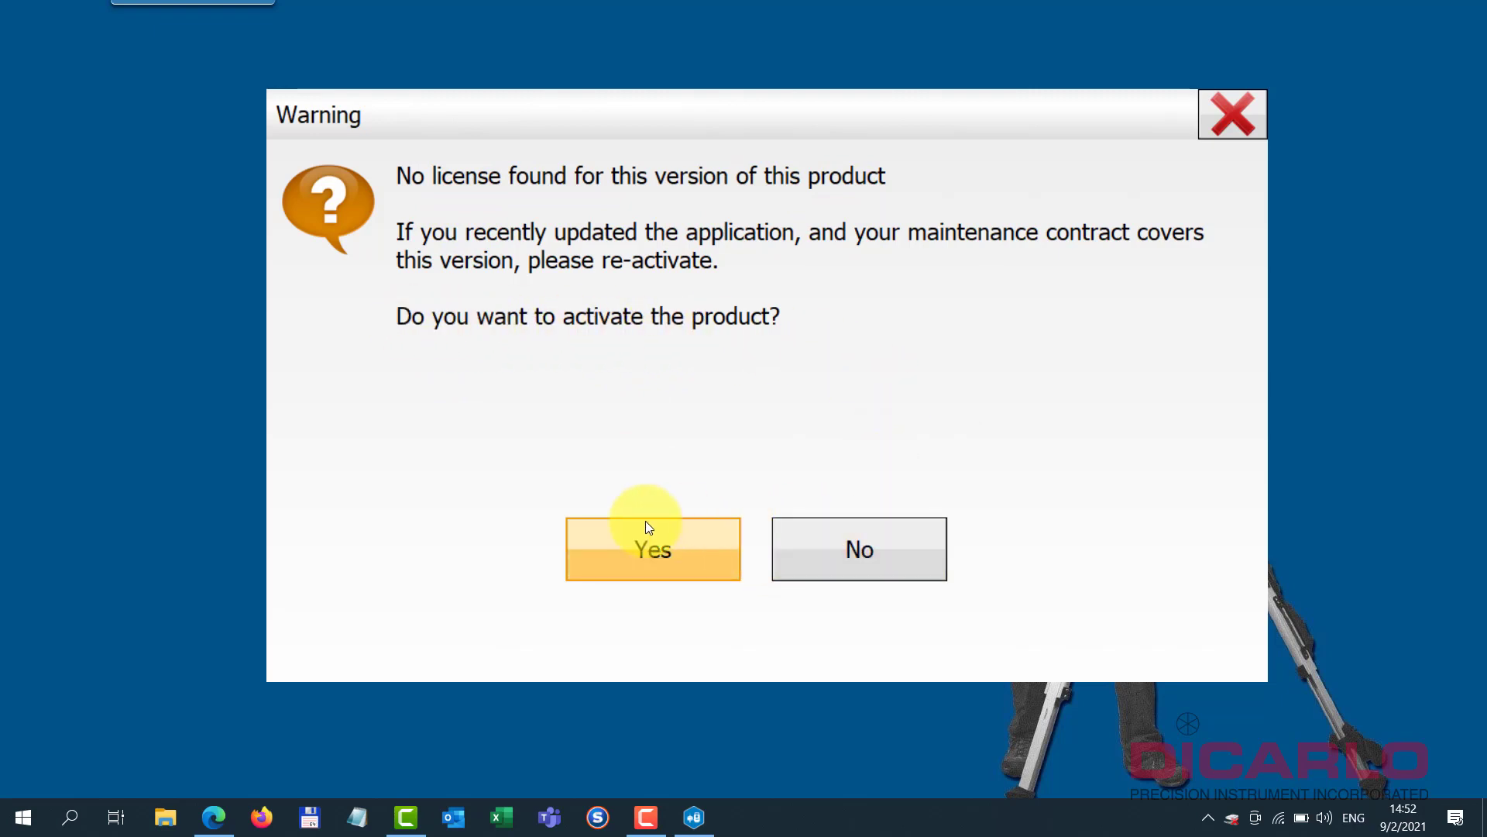
- Decline activation, close the Demo Mode warning, and skip device connection to the Default main menu
left_click(844, 548)
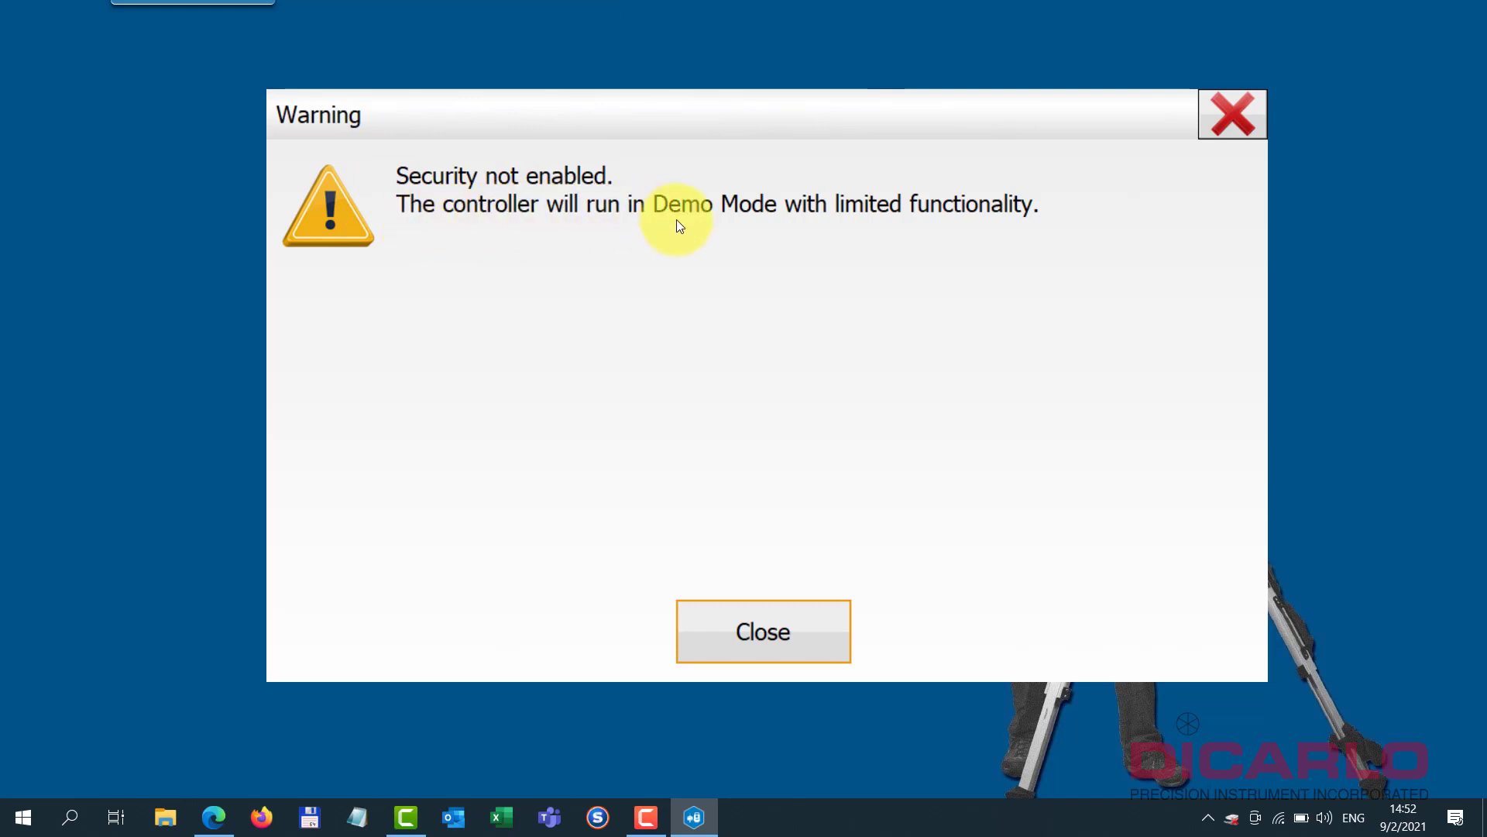
left_click(797, 637)
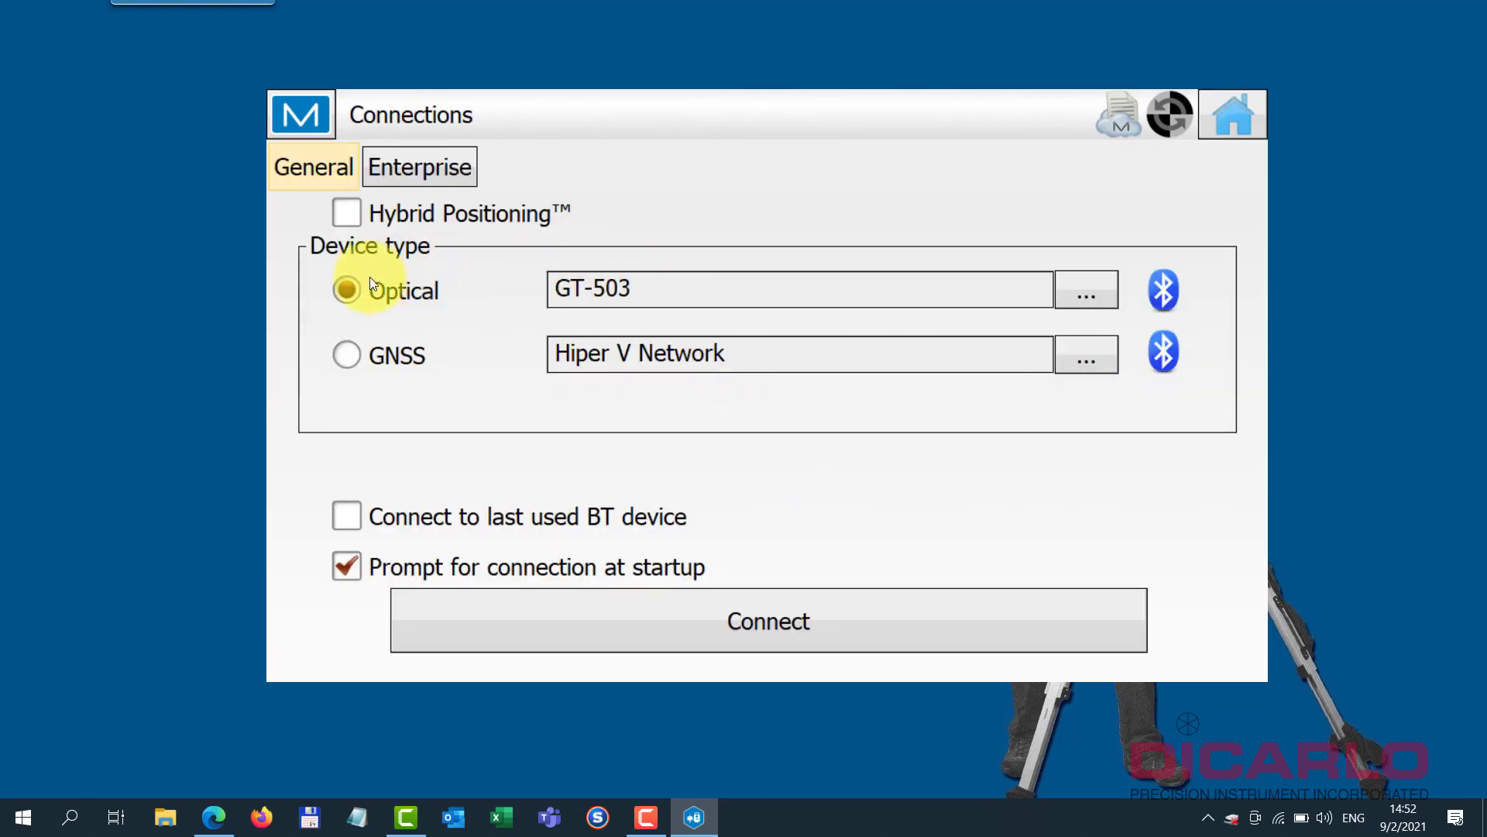
left_click(1243, 113)
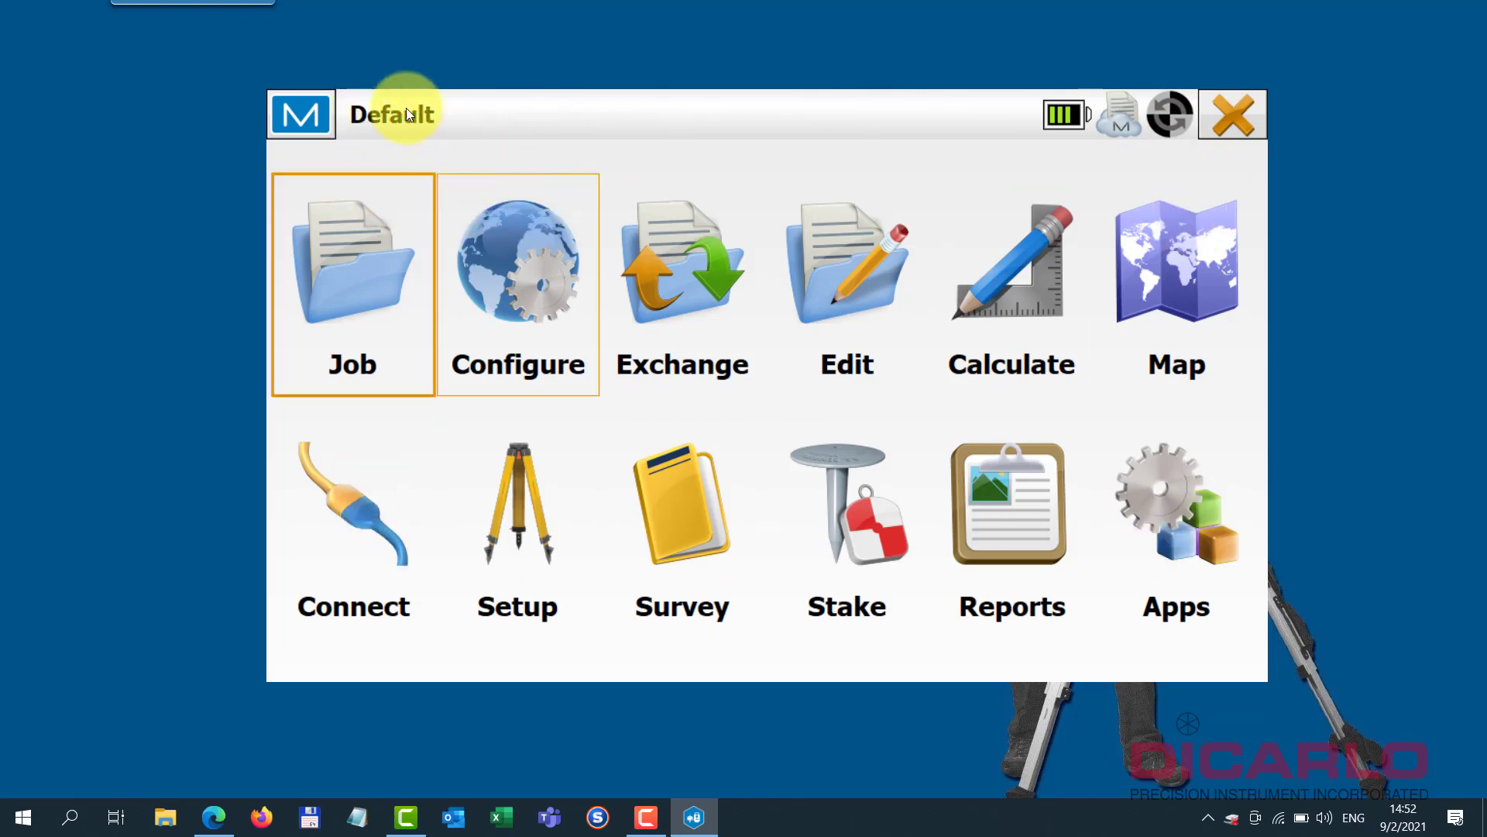
- Start online activation of licensed modules from the M menu's Activate Modules
left_click(309, 117)
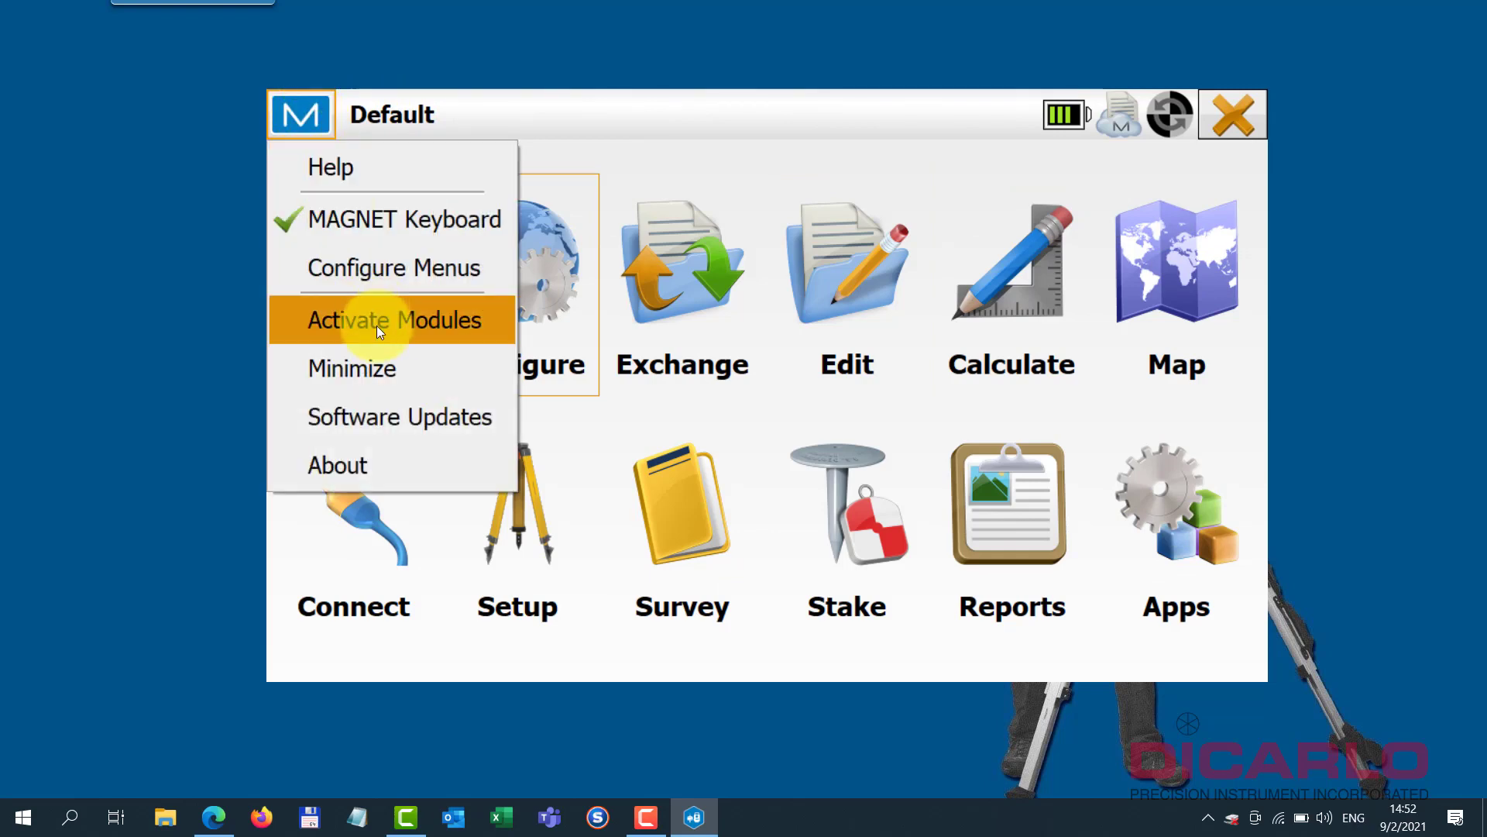
left_click(377, 325)
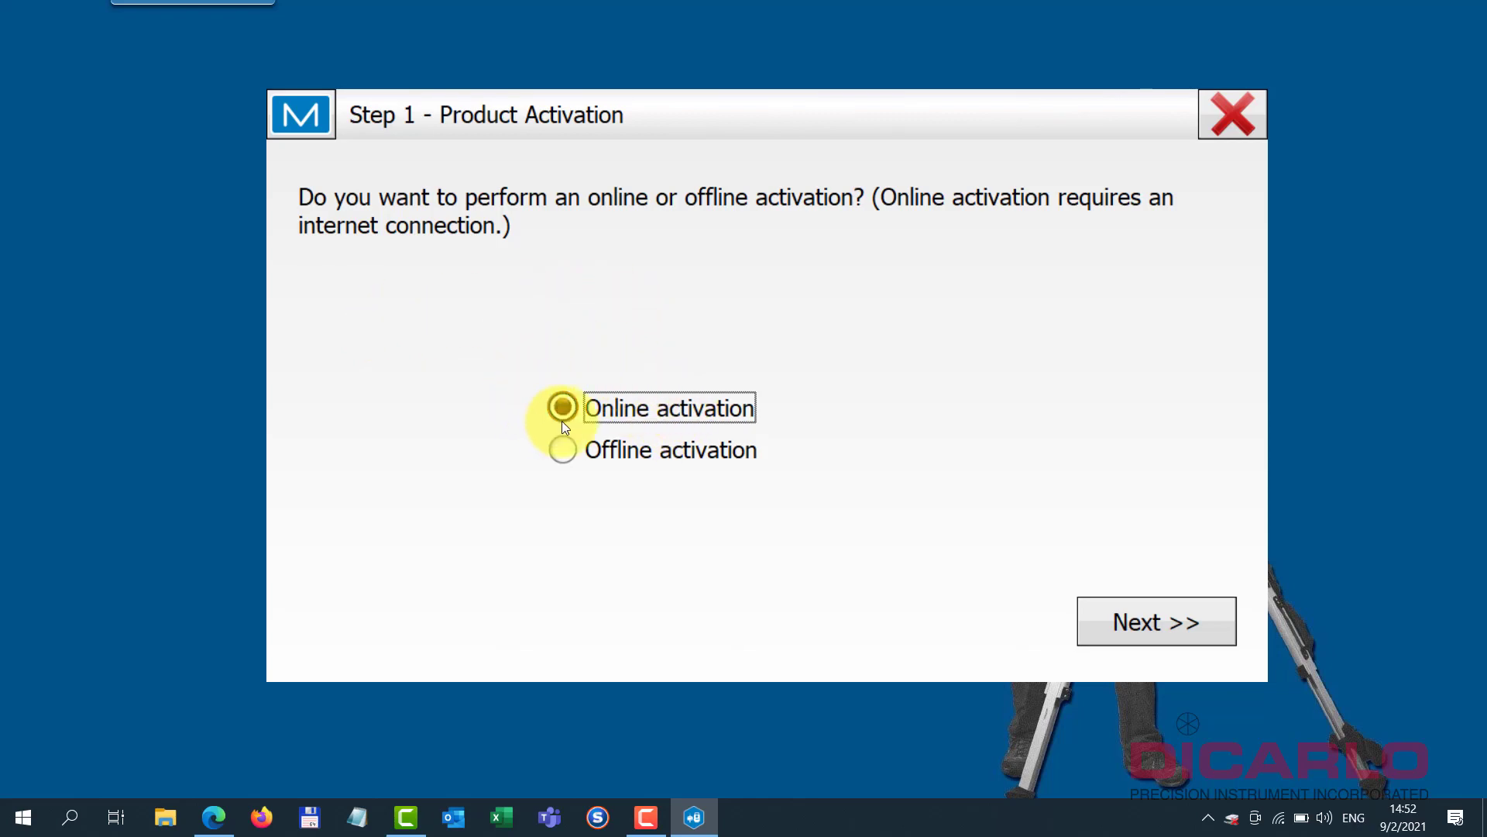
left_click(1147, 626)
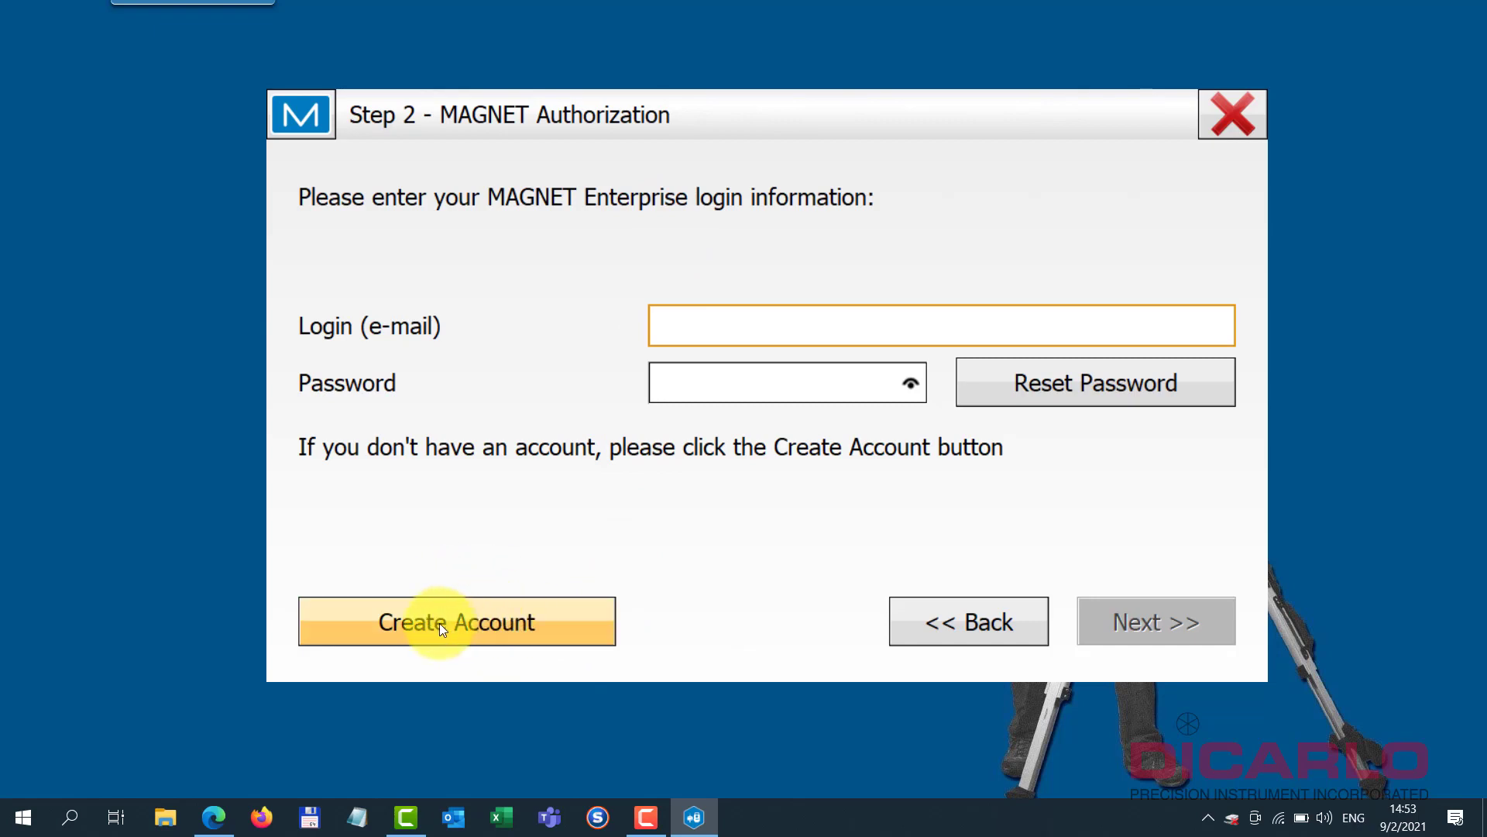
- Begin creating a new account and copy a Tempail temporary e-mail address in Edge
left_click(439, 623)
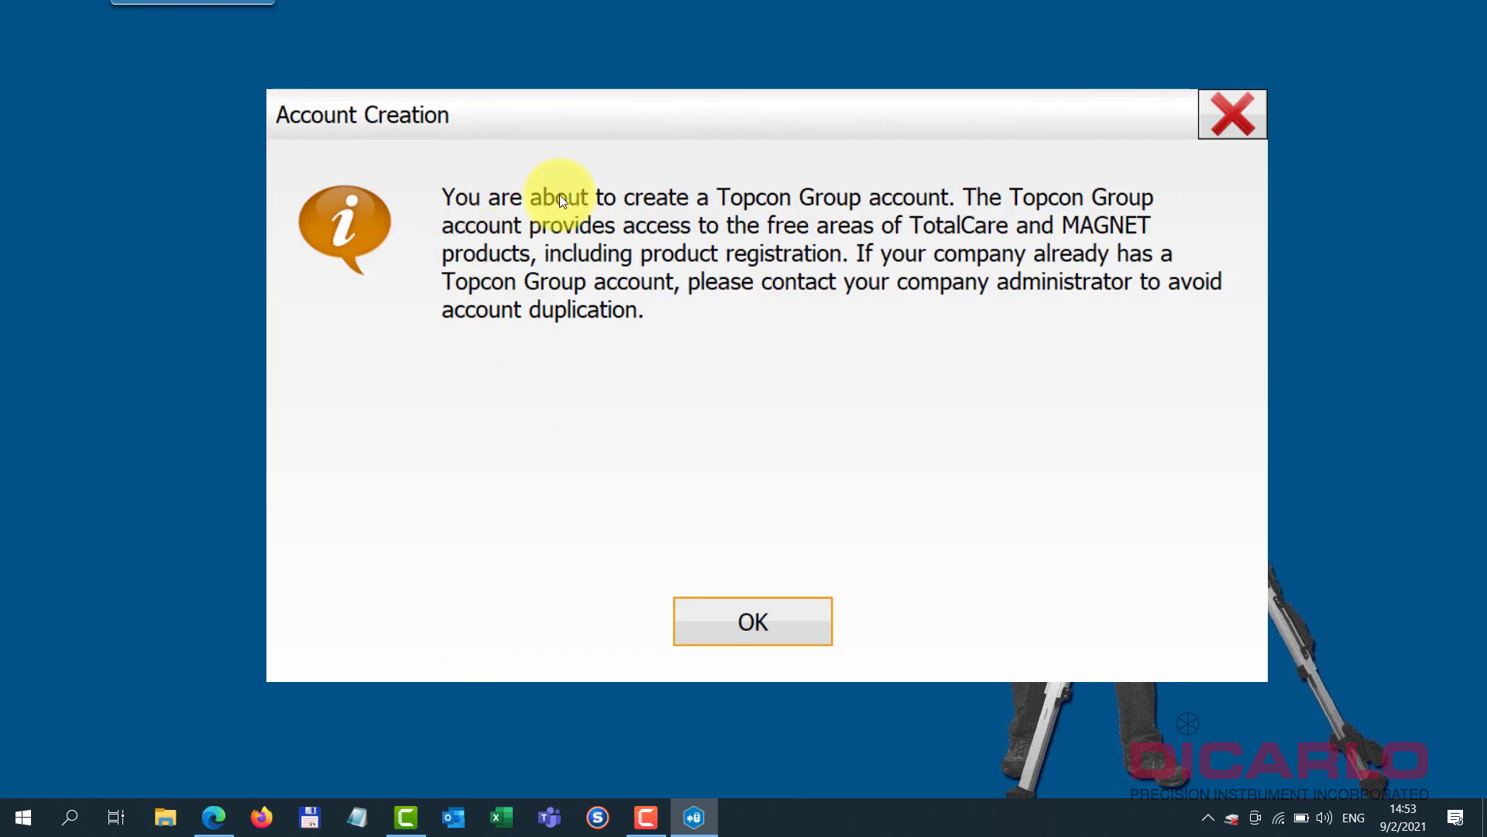
left_click(756, 624)
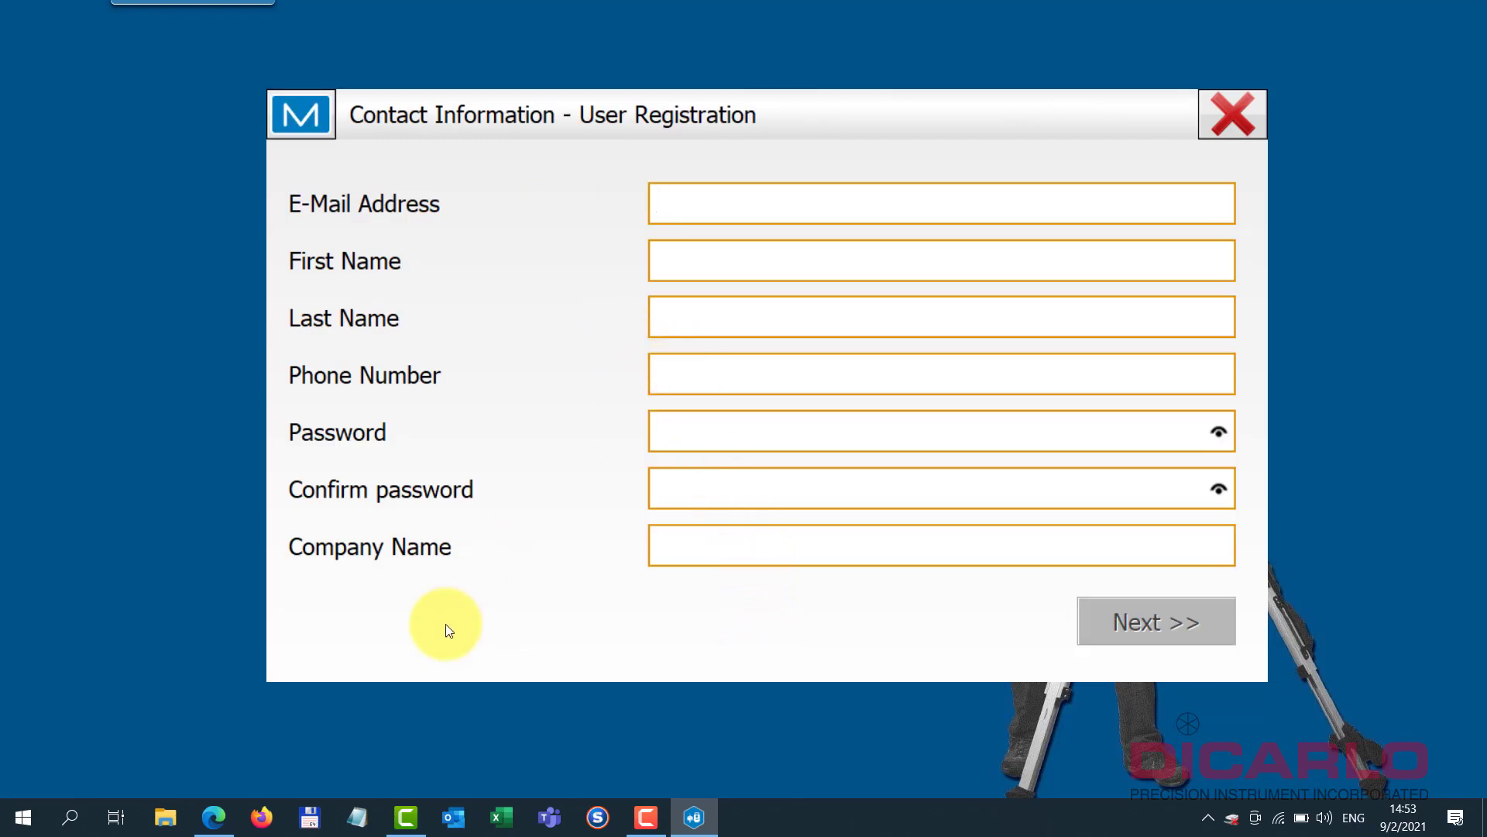
left_click(216, 827)
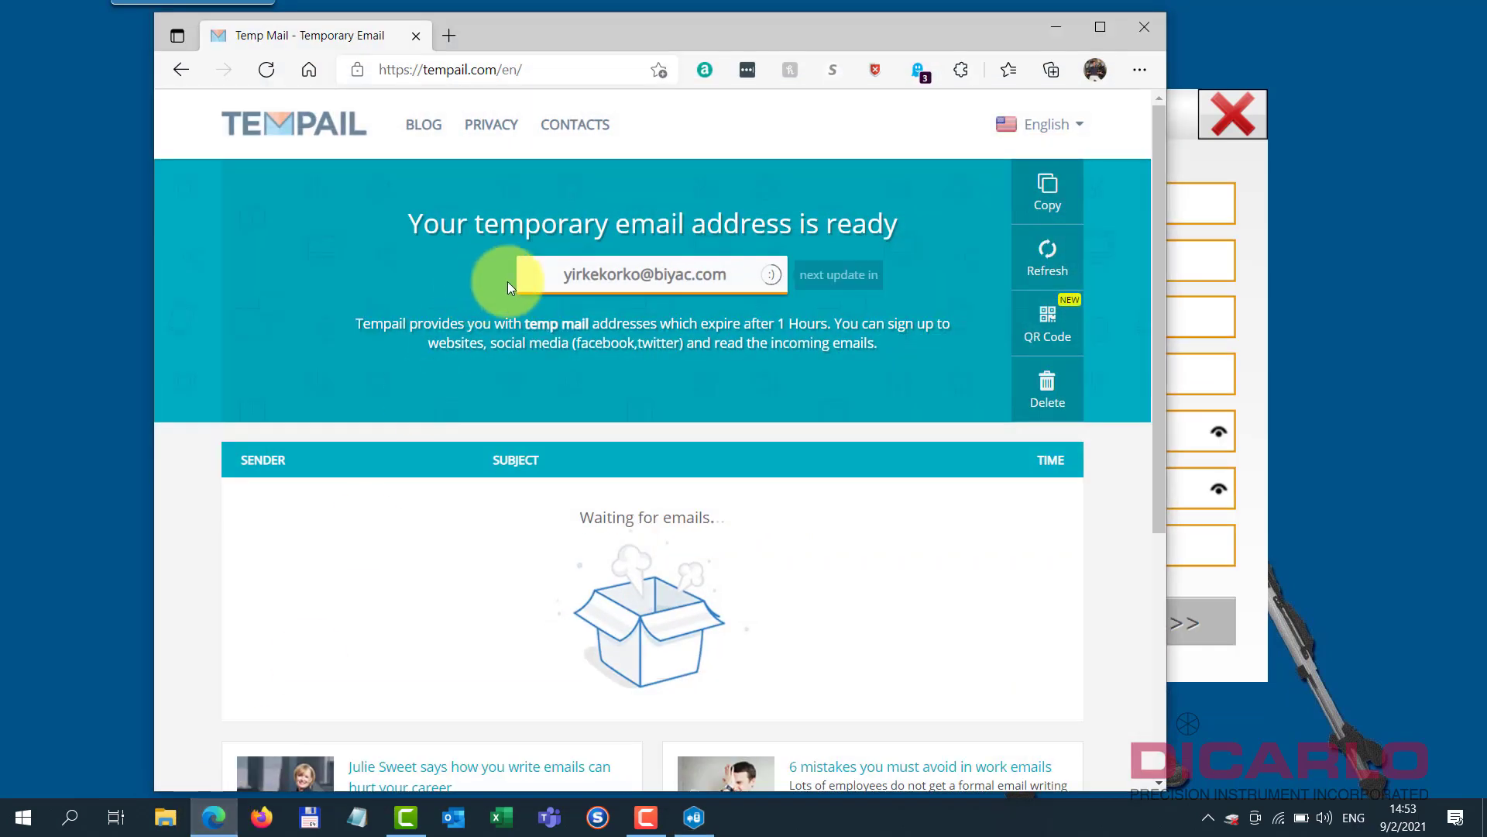
left_click(670, 279)
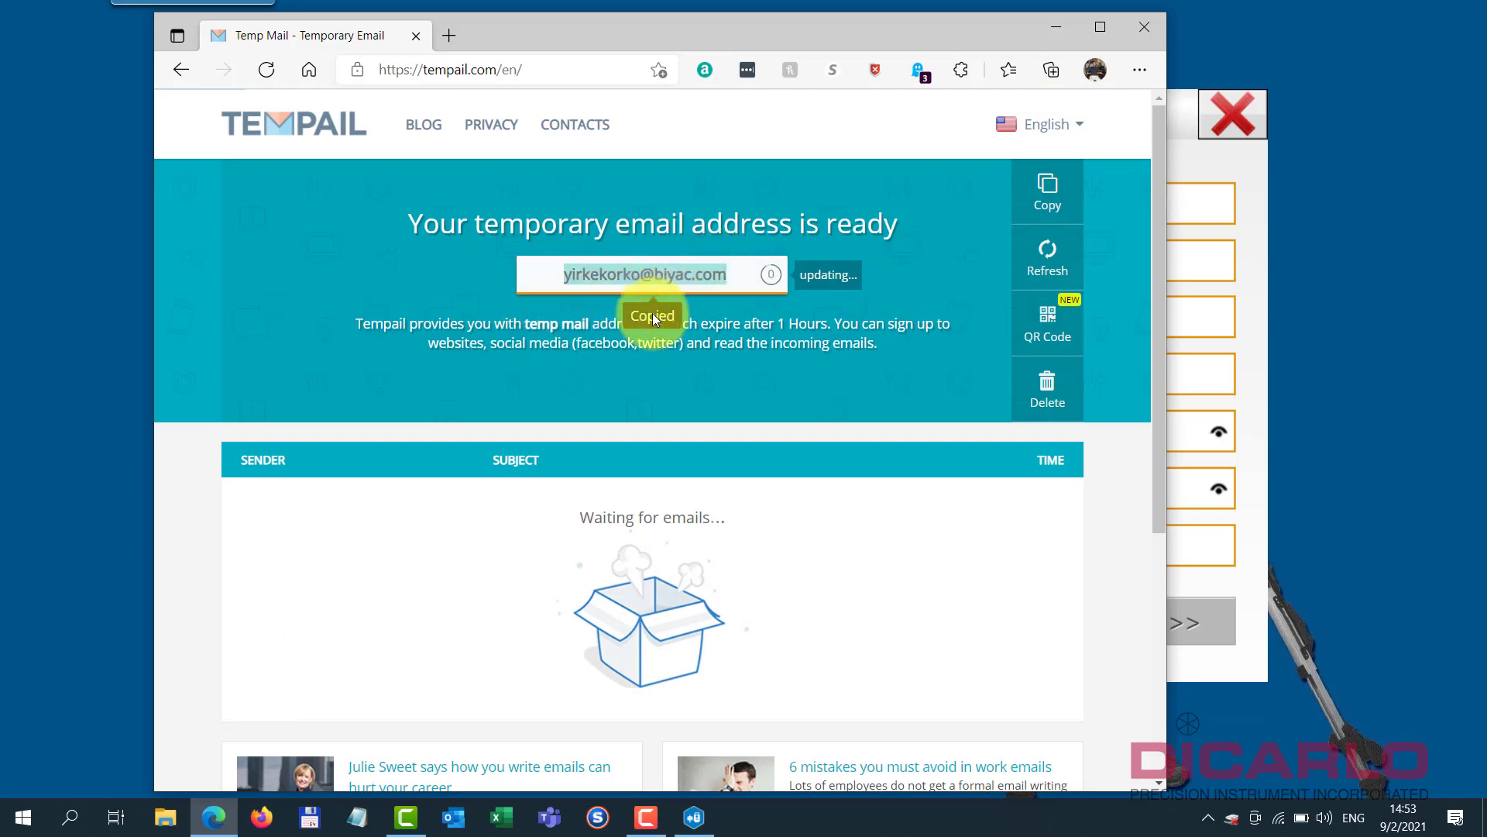
- Paste the copied temporary e-mail address into the registration form's e-mail field
left_click(1056, 28)
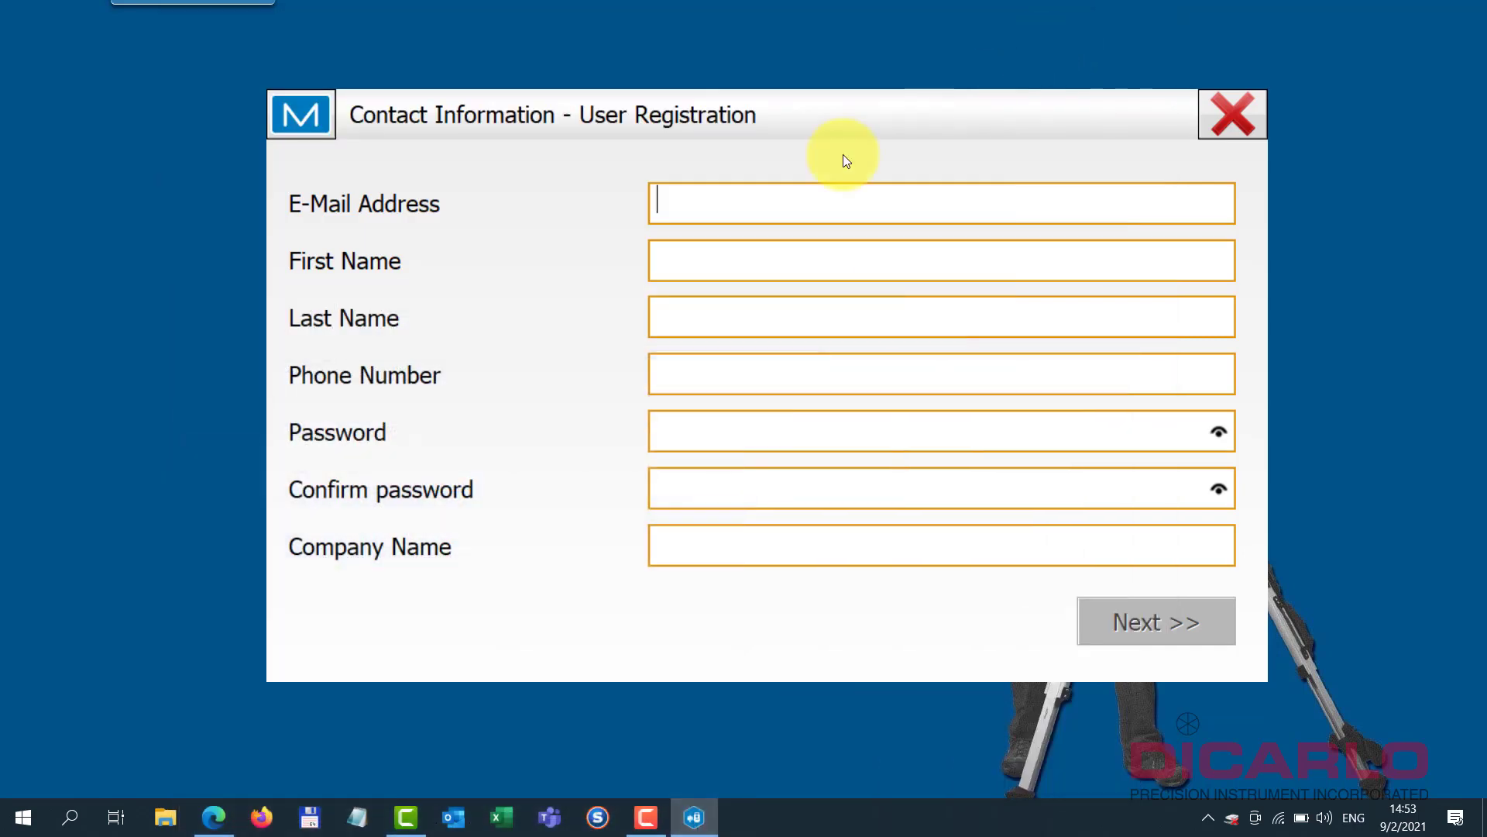
left_click(686, 202)
right_click(620, 180)
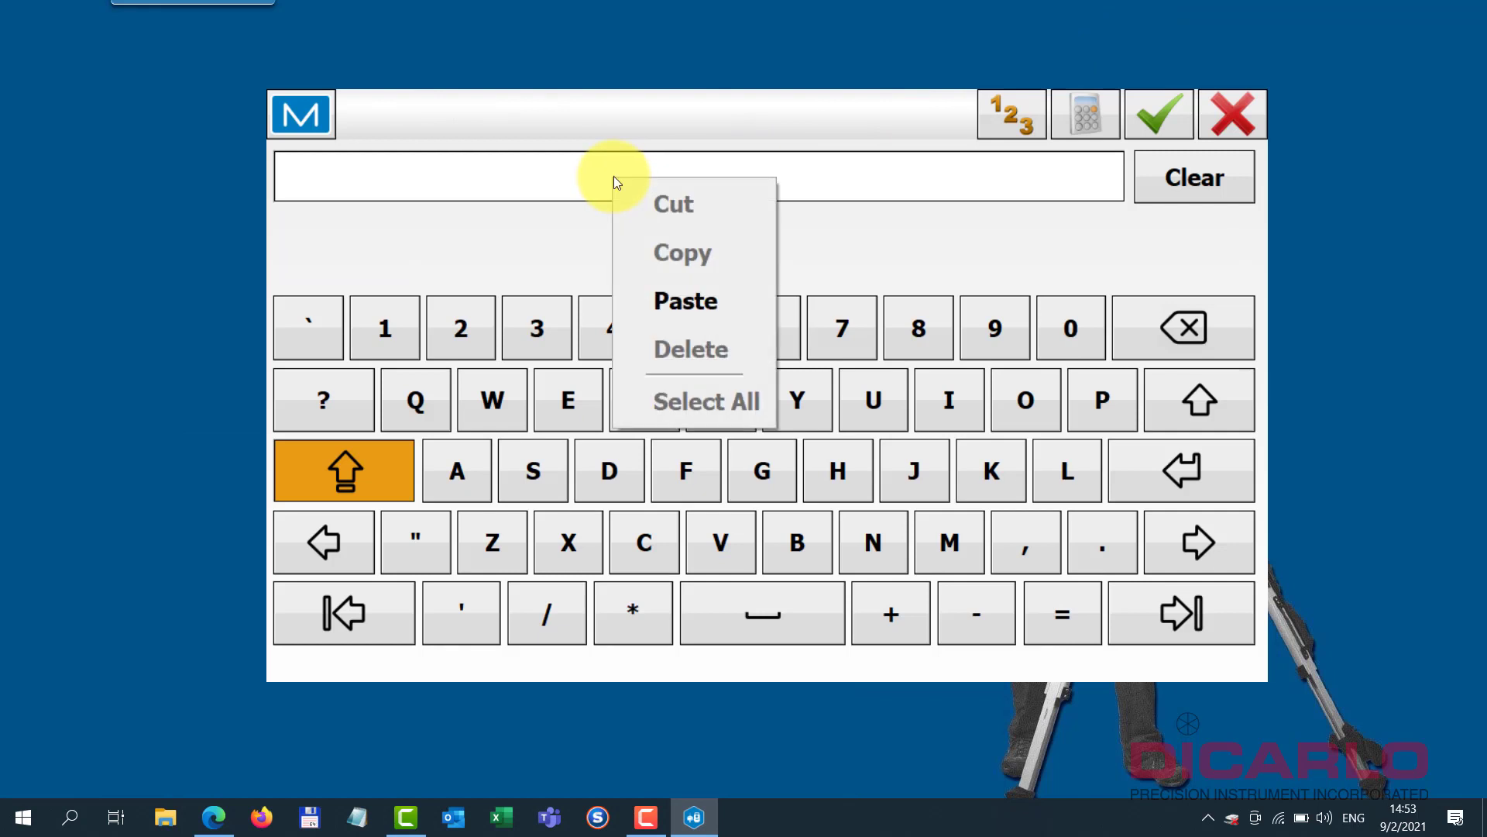
left_click(701, 301)
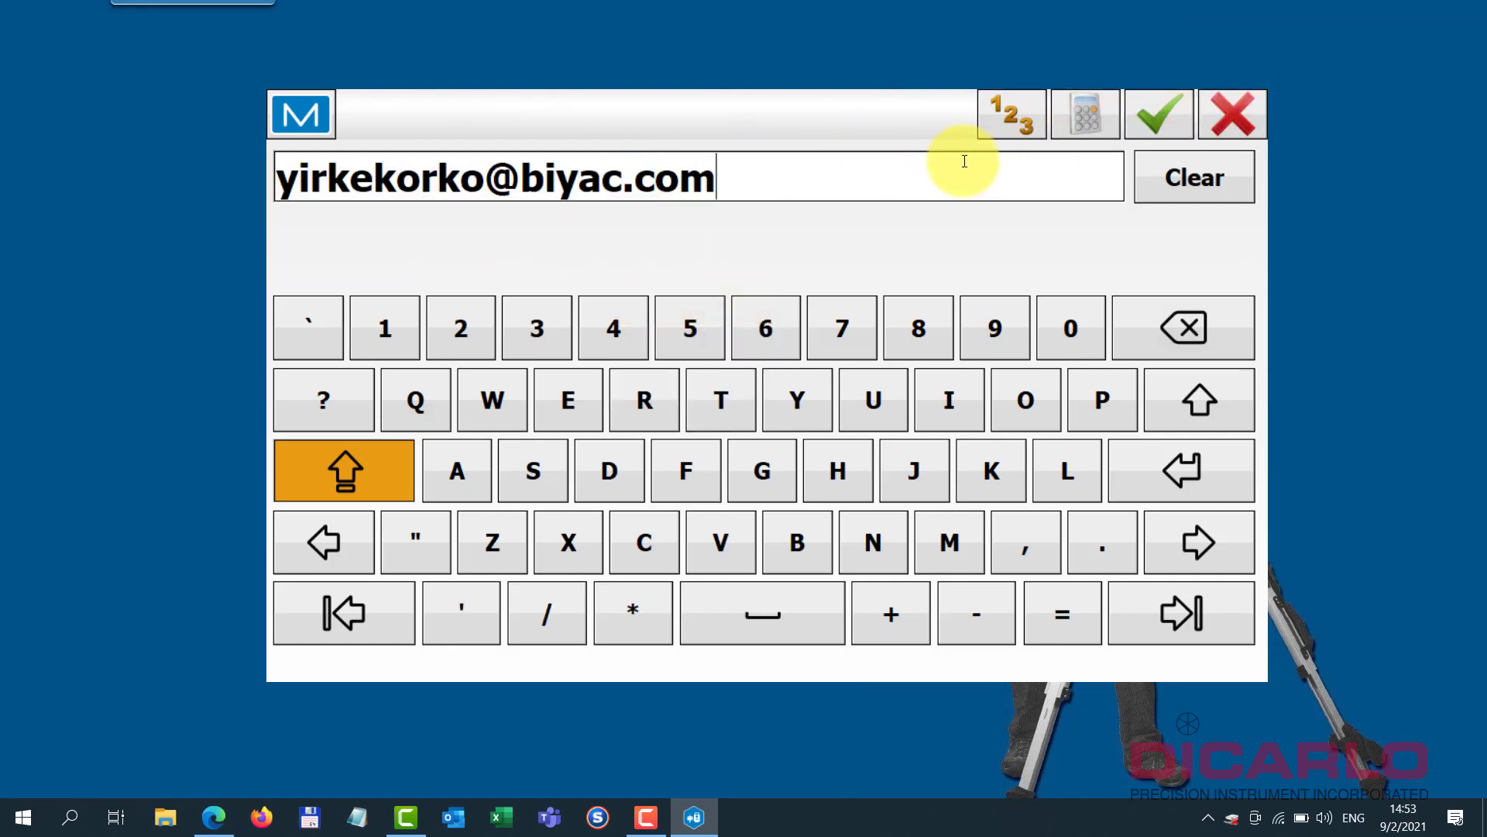
left_click(1162, 107)
- Fill in the first name, phone number and company name fields
left_click(794, 258)
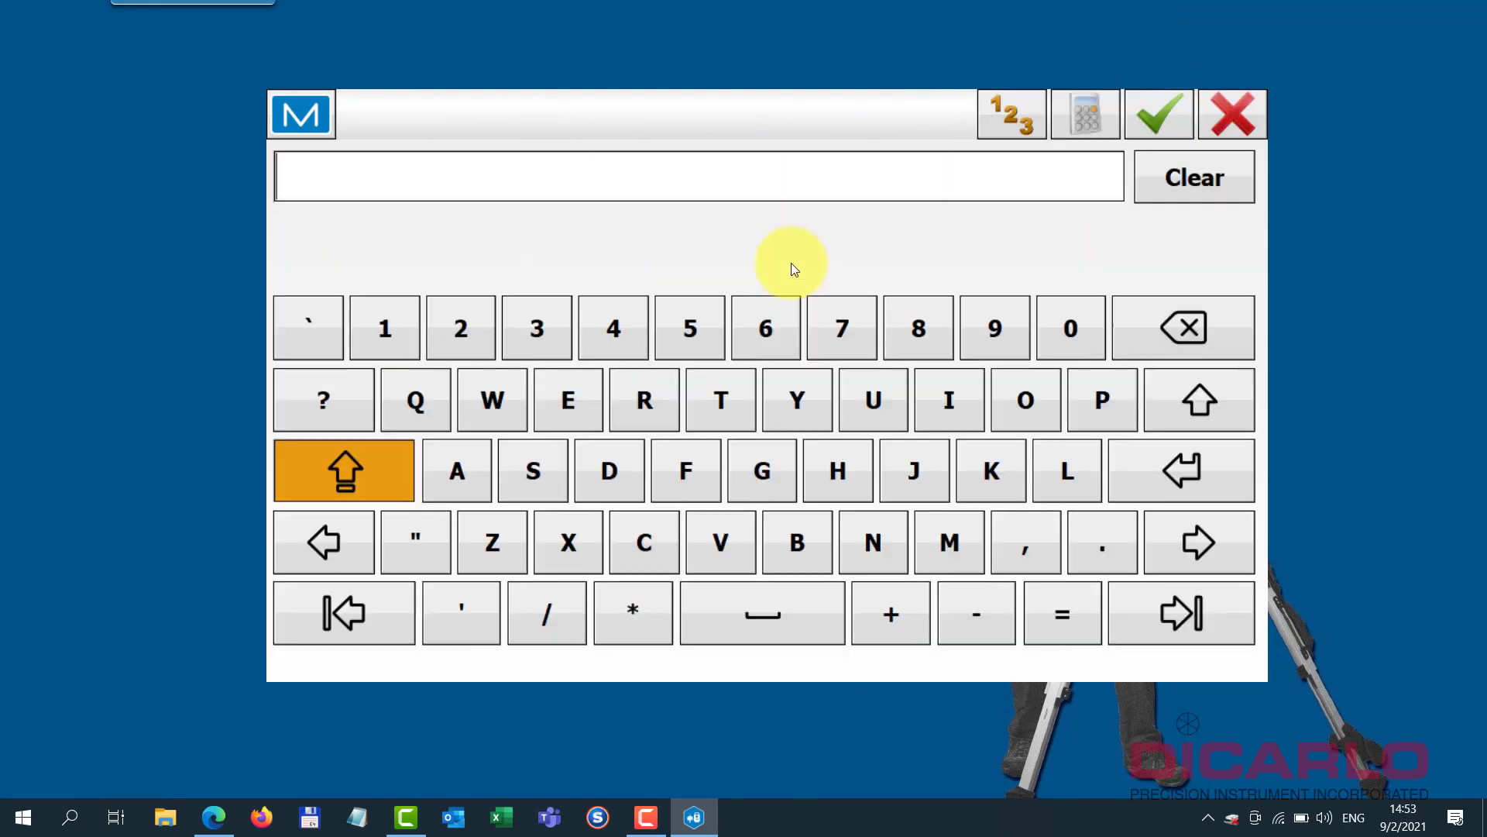
left_click(1055, 471)
left_click(654, 382)
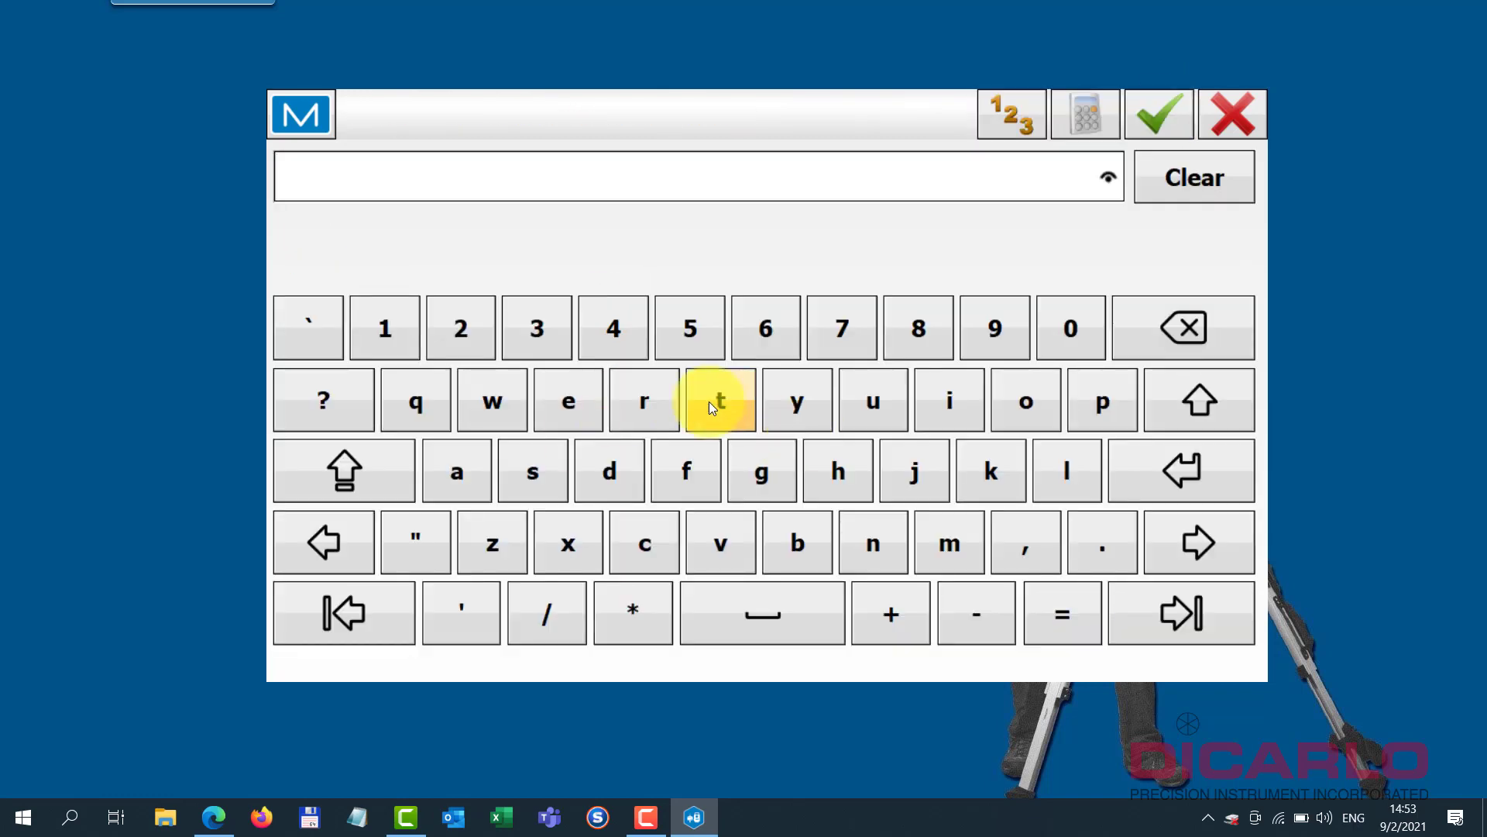
left_click(745, 551)
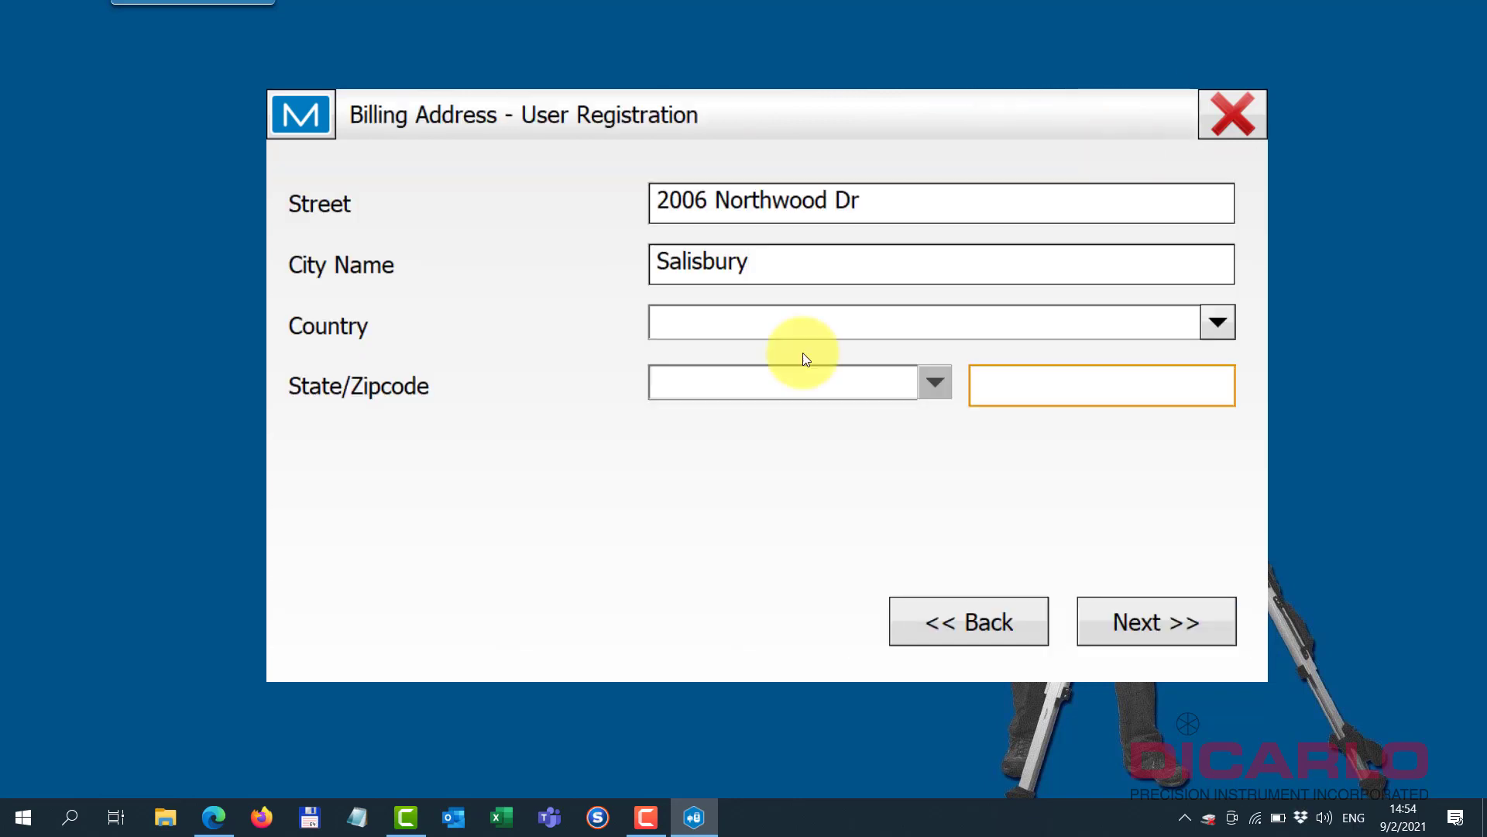
- Complete the billing address and set shipping to Same as Billing Address
left_click(757, 385)
left_click(1152, 121)
left_click(664, 203)
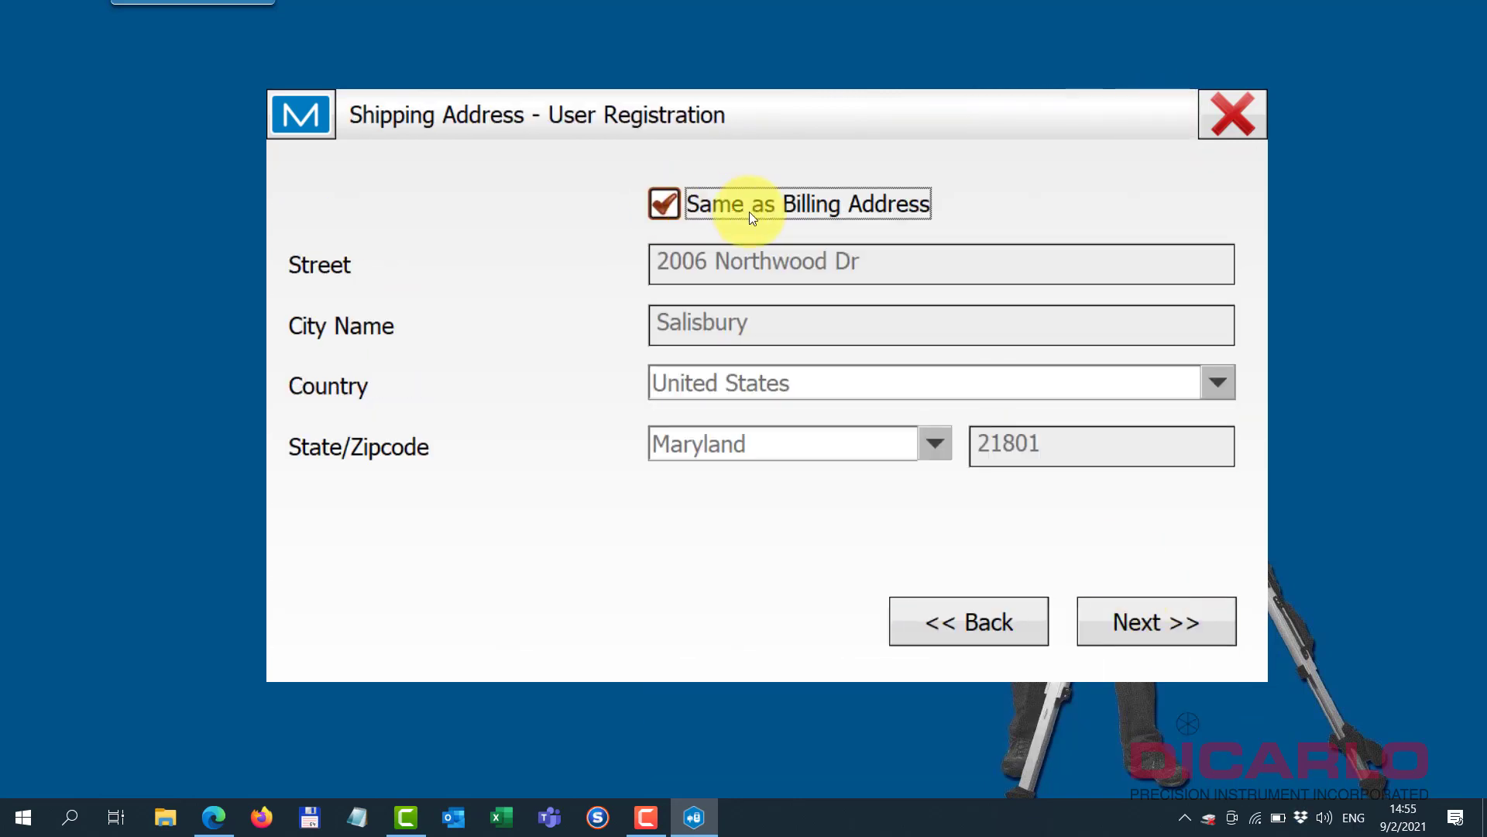
left_click(1133, 624)
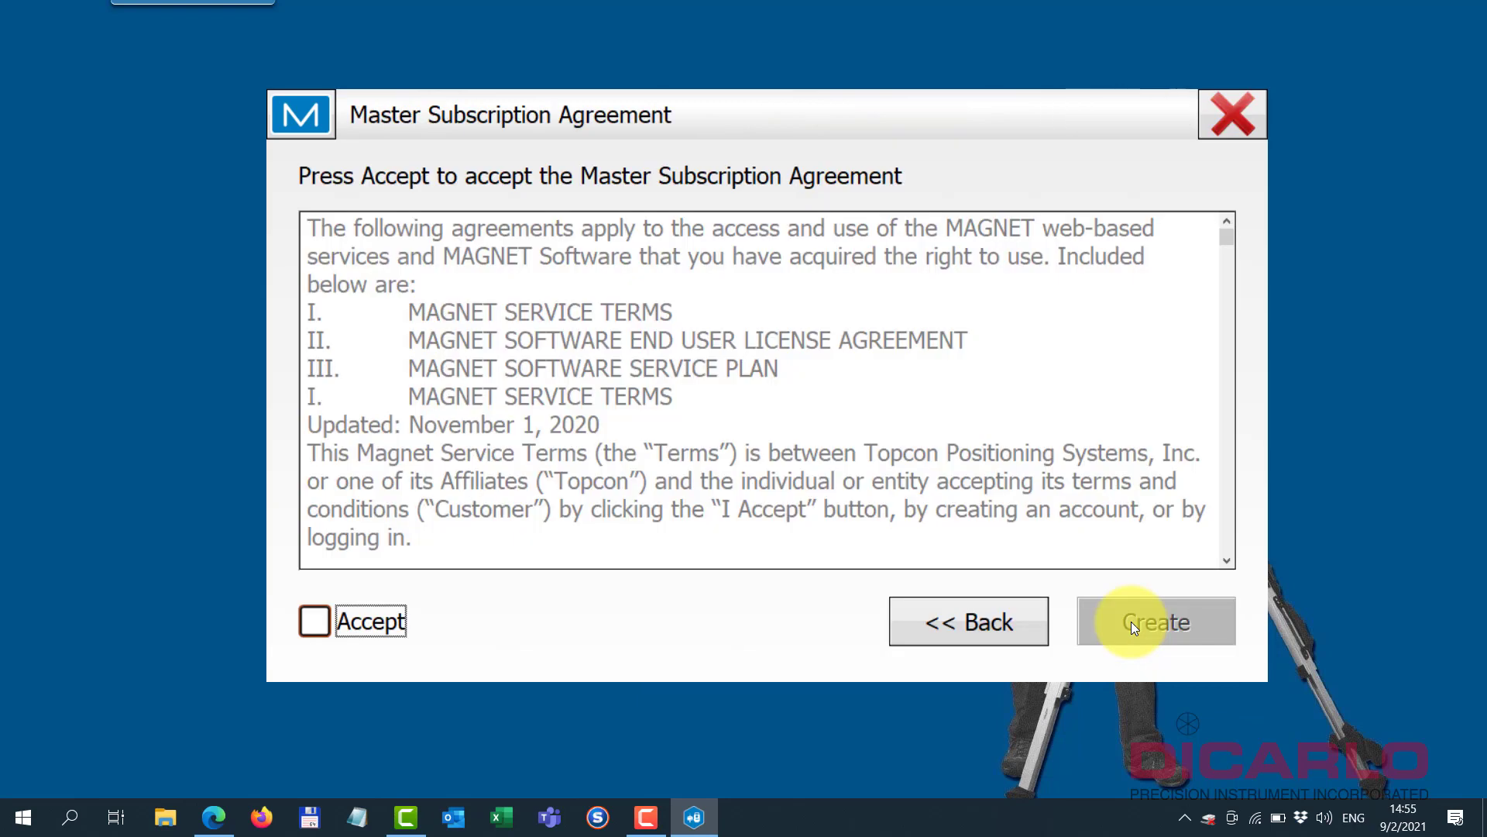
- Accept the Master Subscription Agreement, create the account, and dismiss the activation e-mail notice
left_click(315, 622)
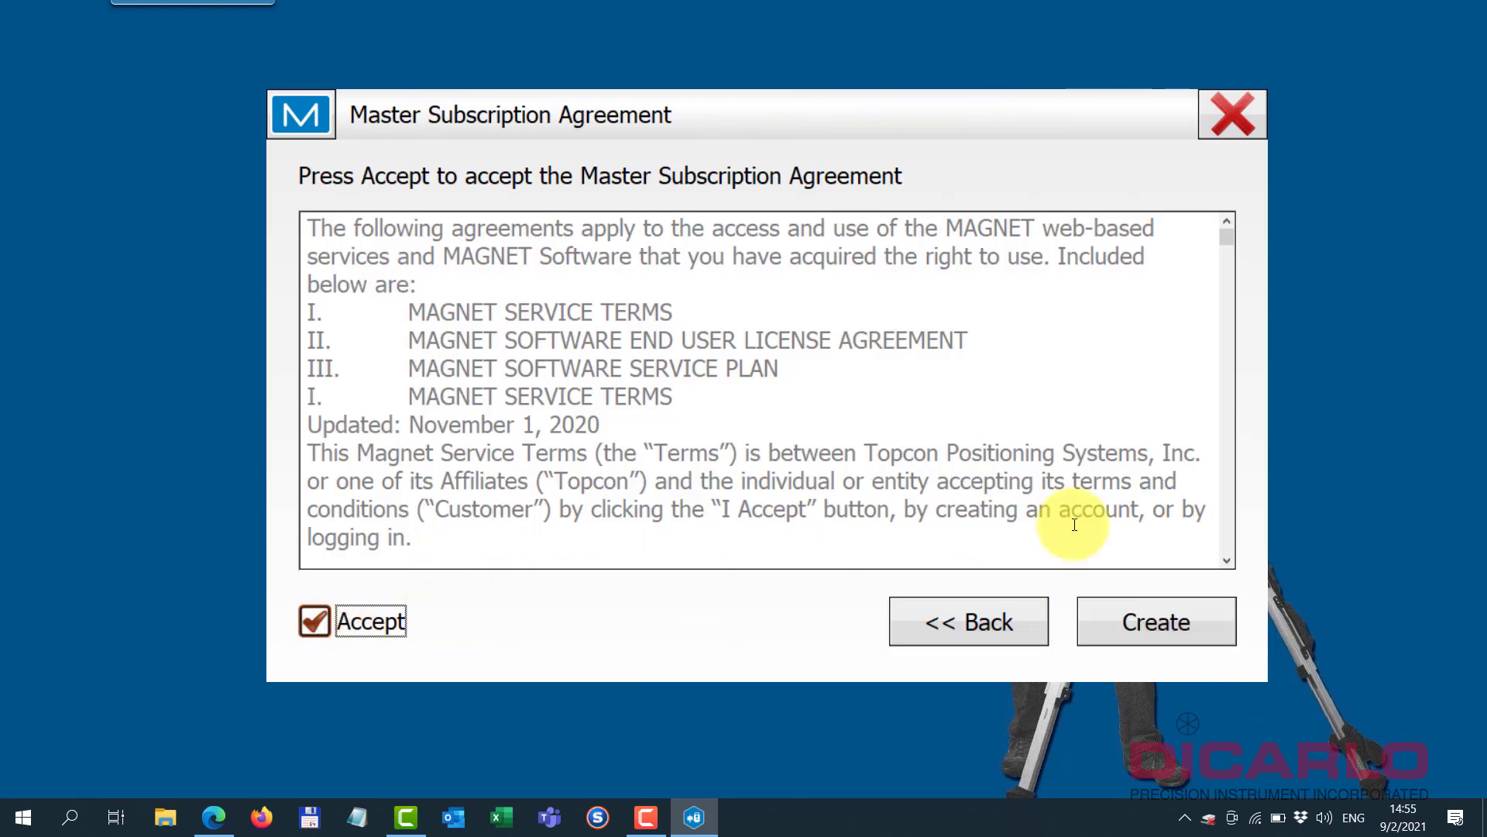
left_click(1147, 621)
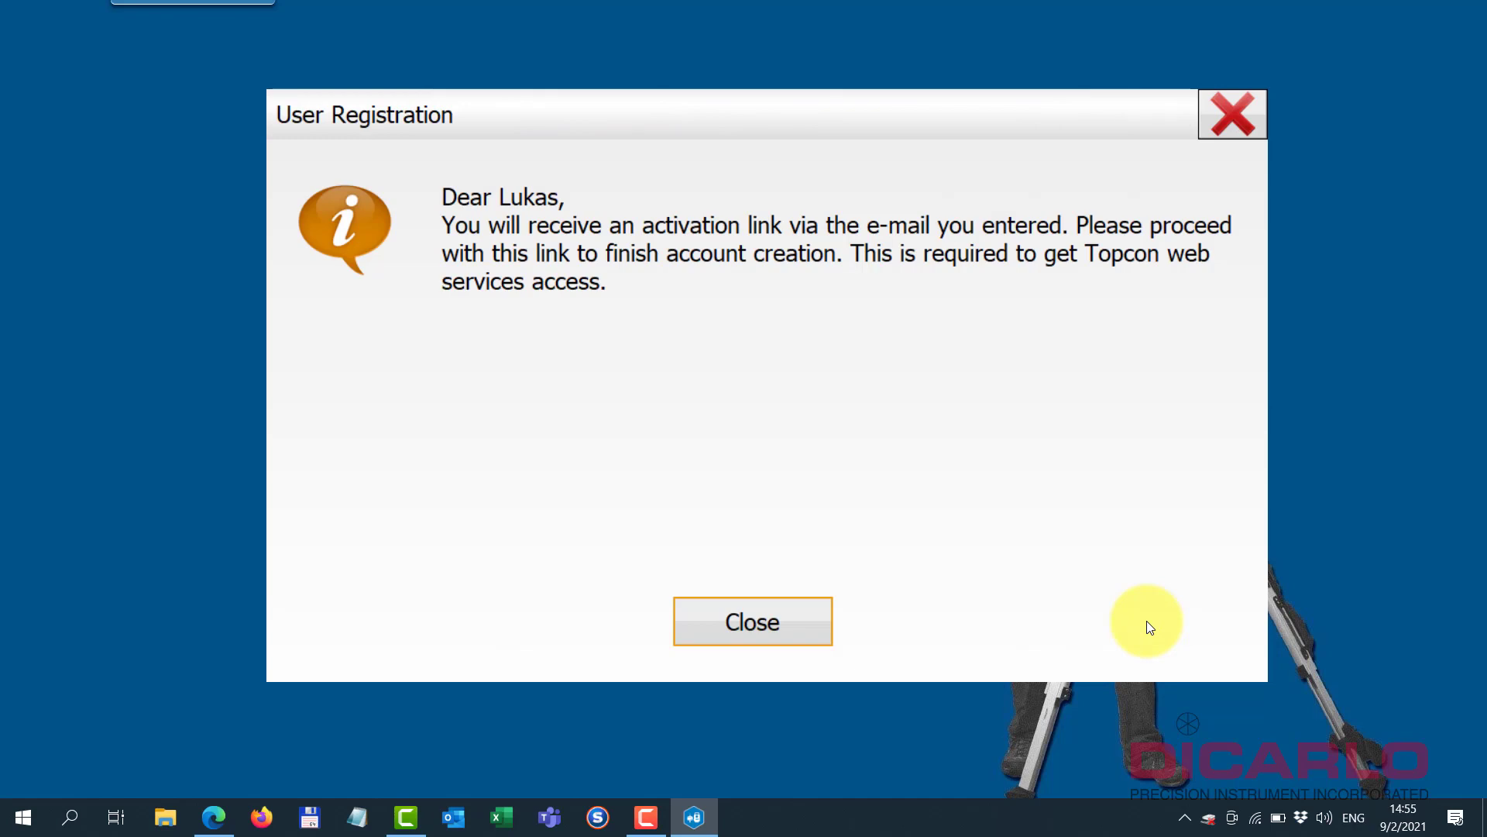
left_click(753, 616)
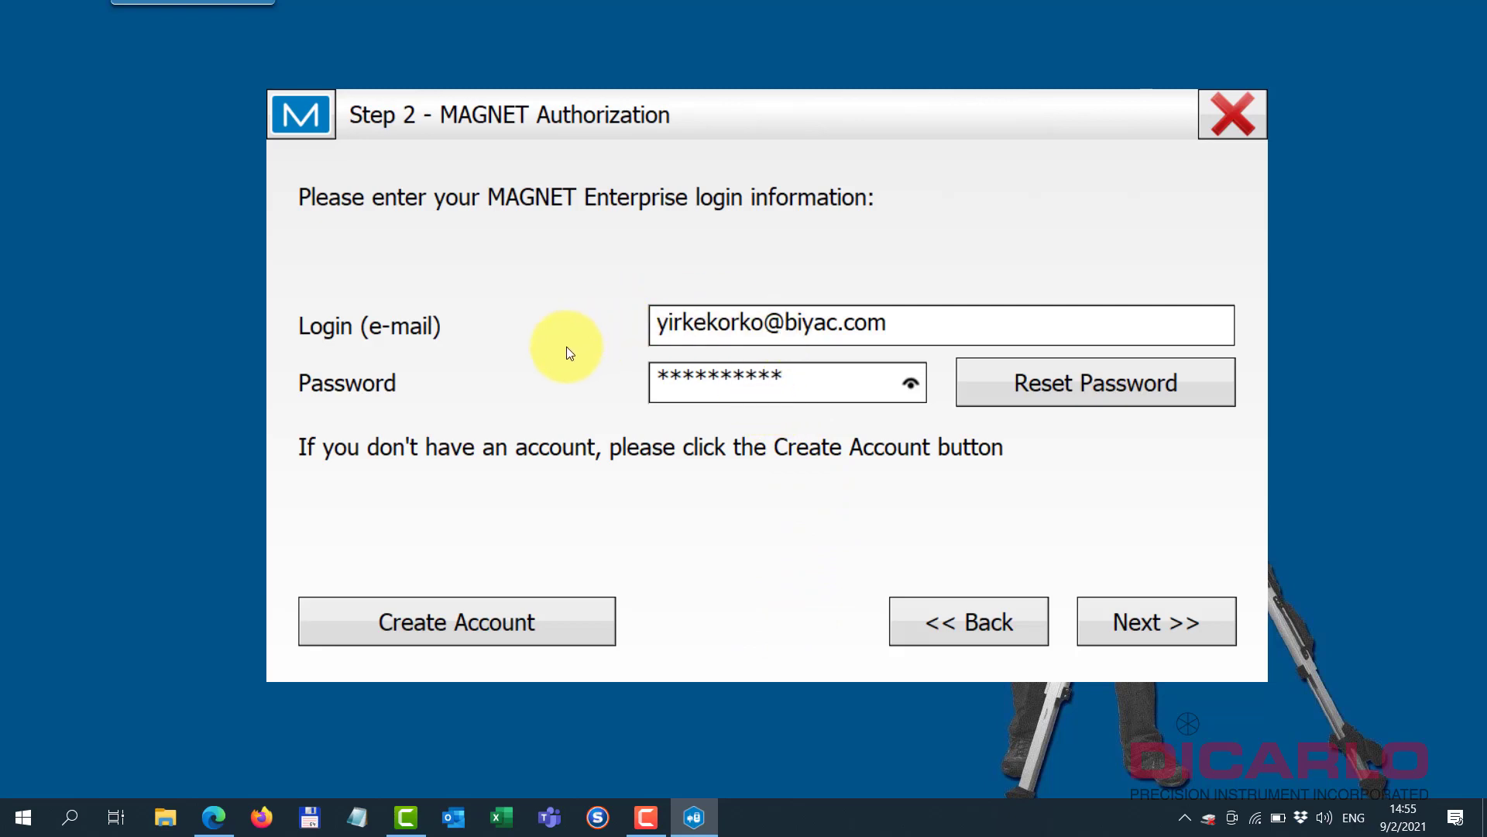
- Open the Thanks For Registering! e-mail in Tempail and copy its activation link
left_click(213, 819)
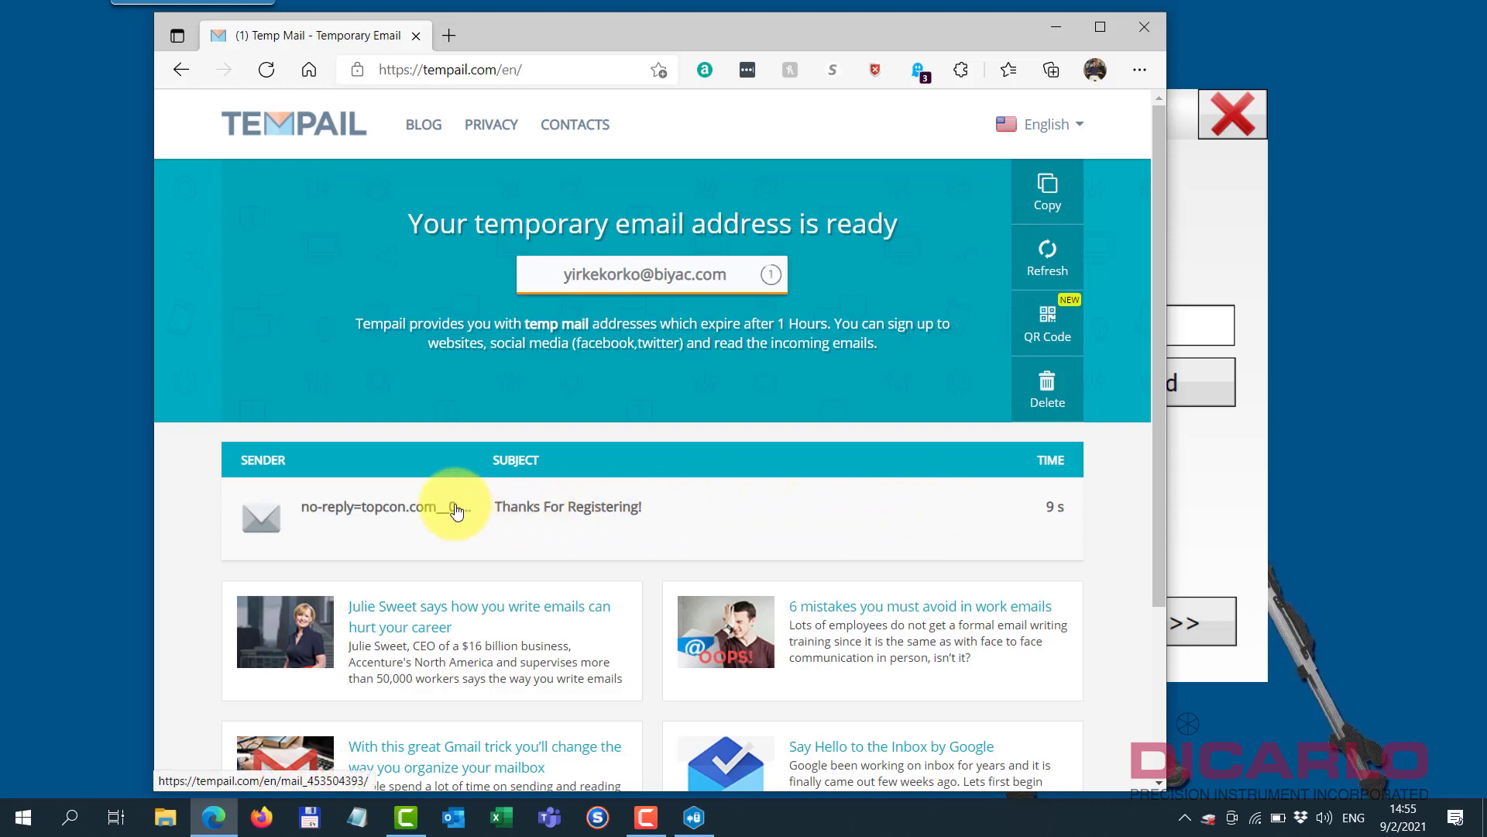
left_click(535, 511)
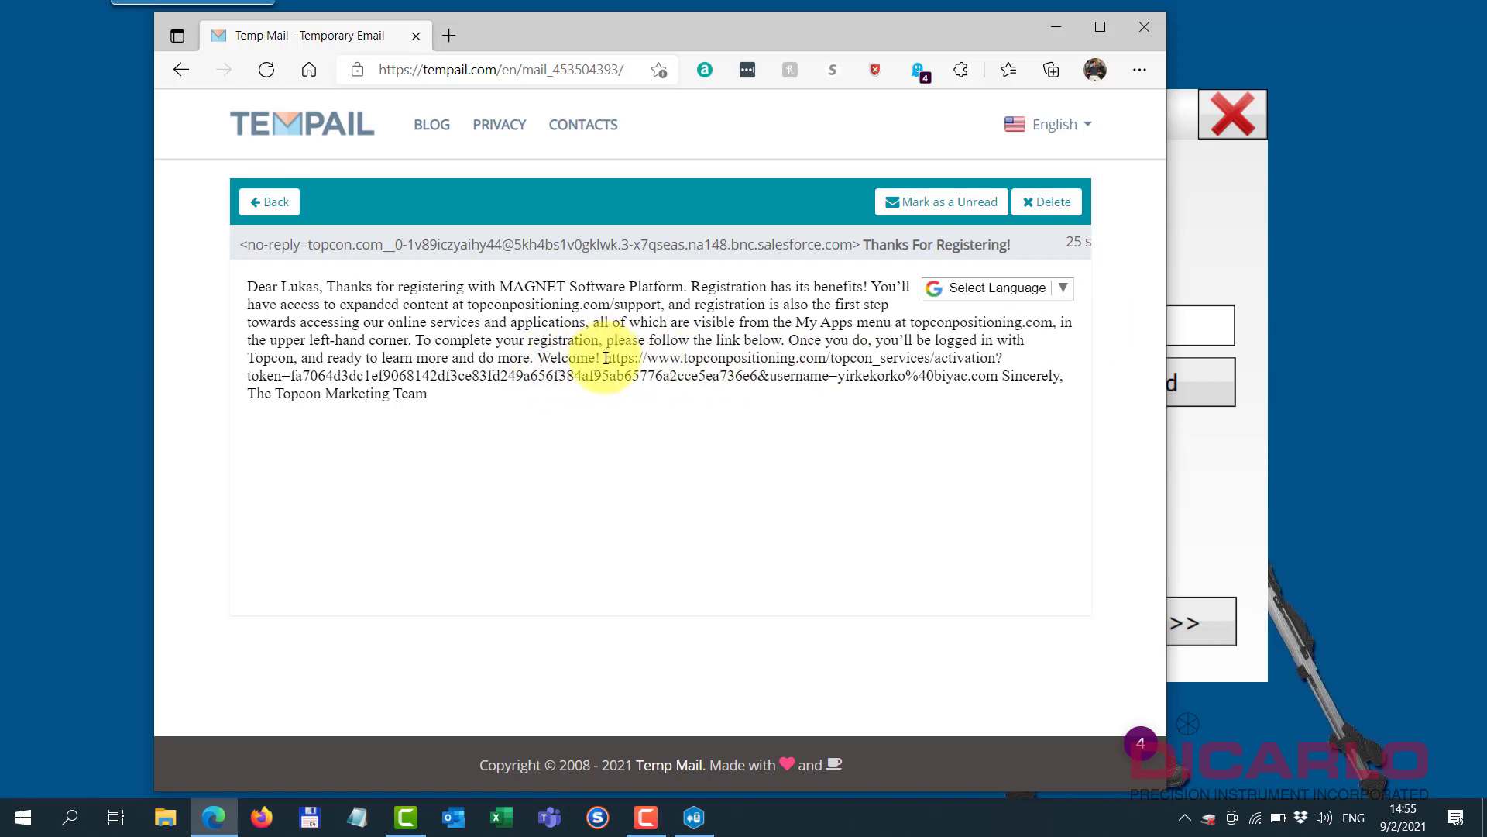
left_click_drag(605, 357, 998, 372)
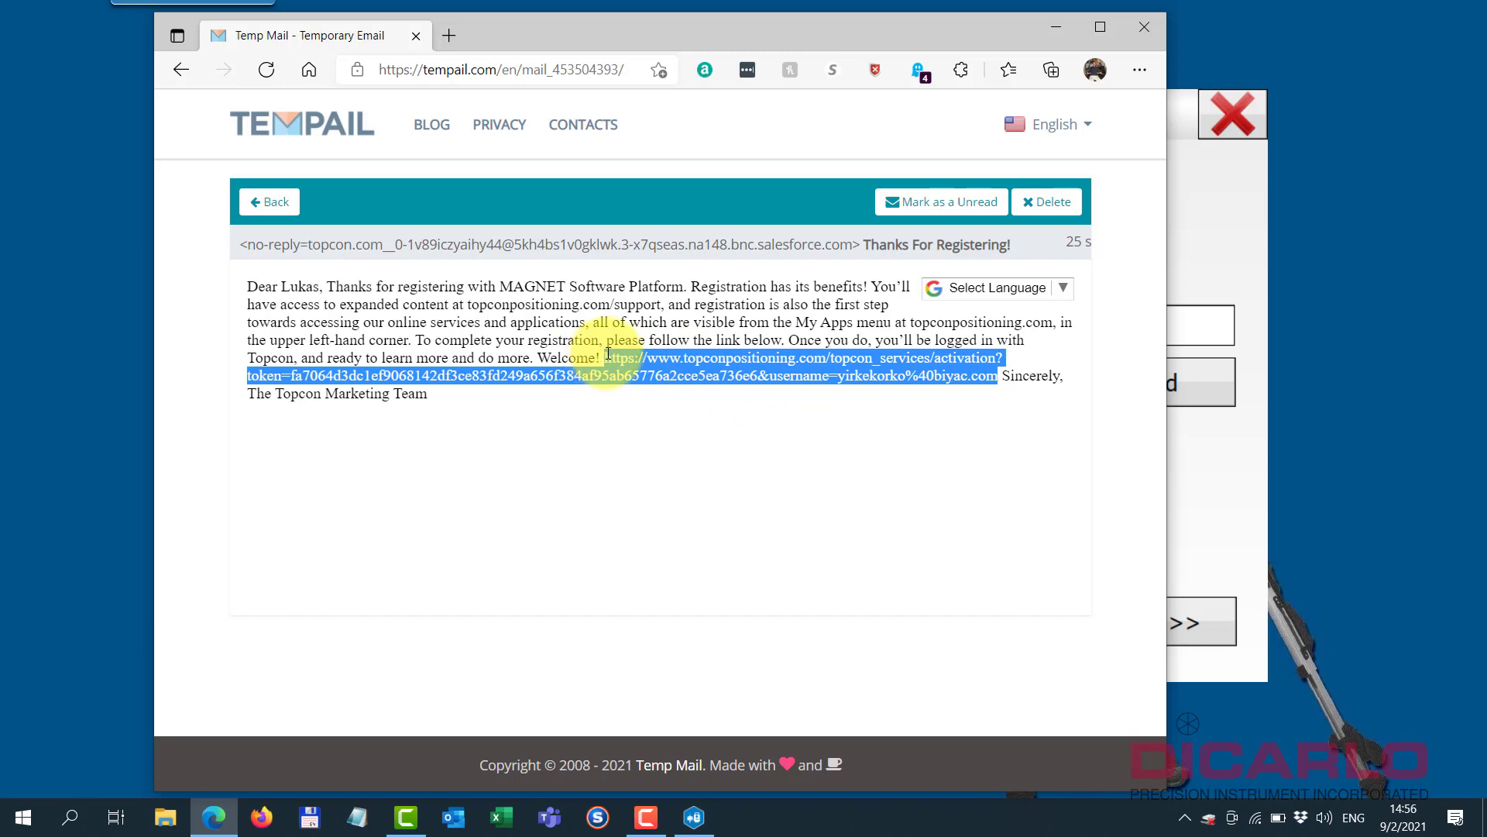
right_click(787, 374)
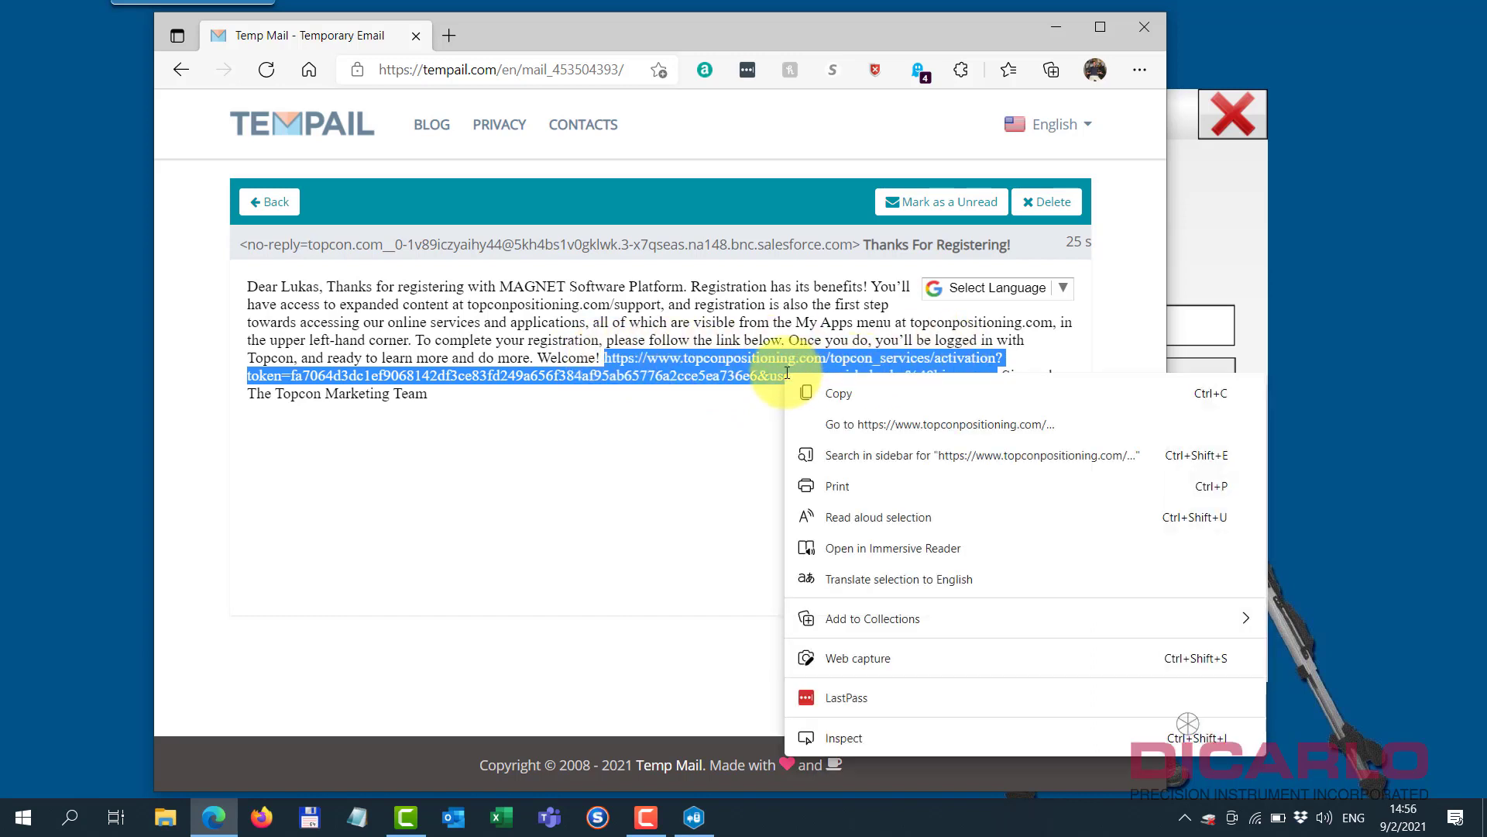
left_click(842, 394)
- Open the activation link in a new Edge tab and confirm Account Activation Successful
left_click(451, 35)
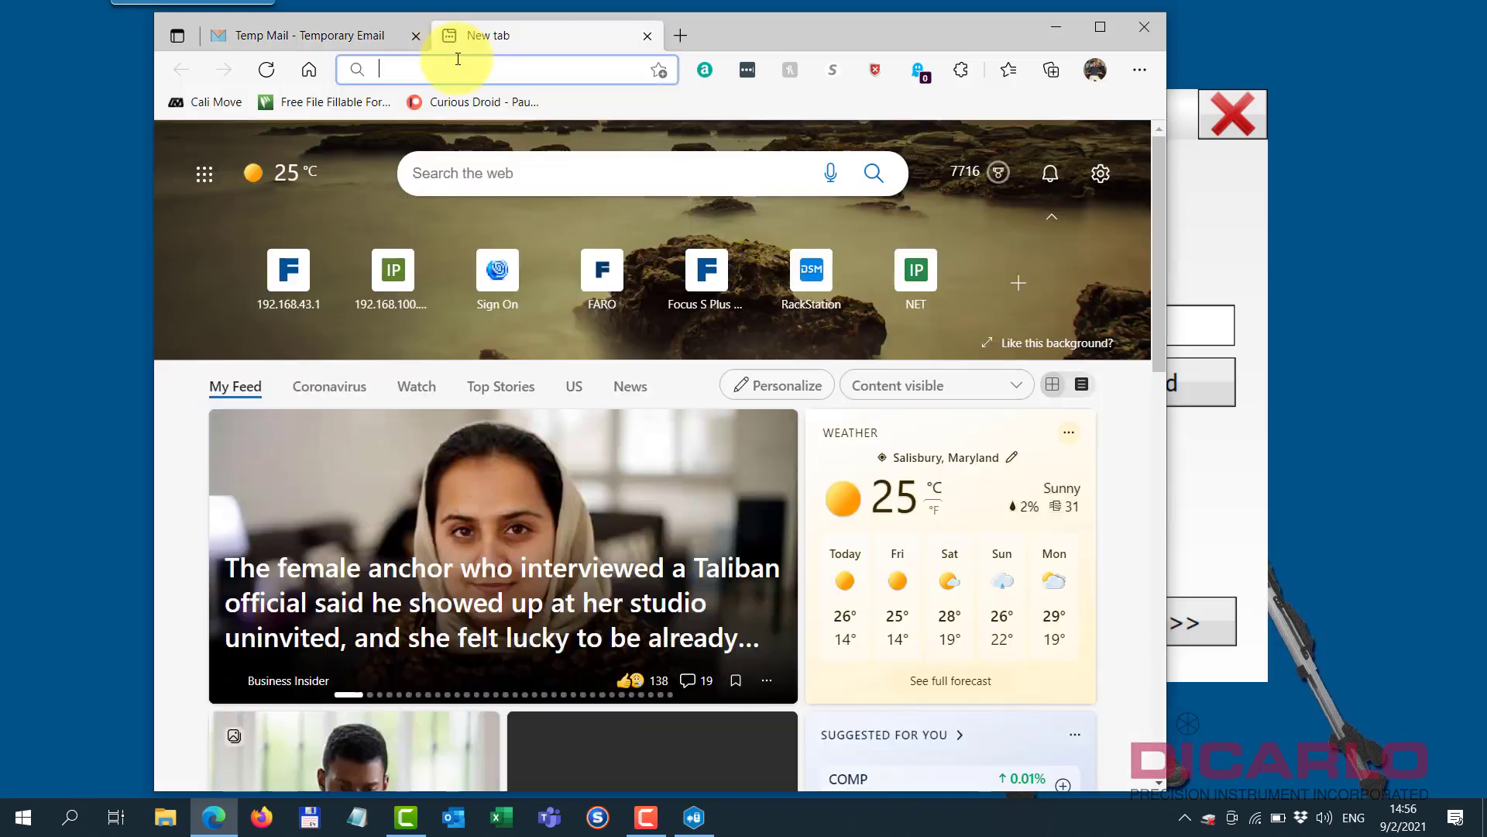
right_click(458, 69)
left_click(561, 289)
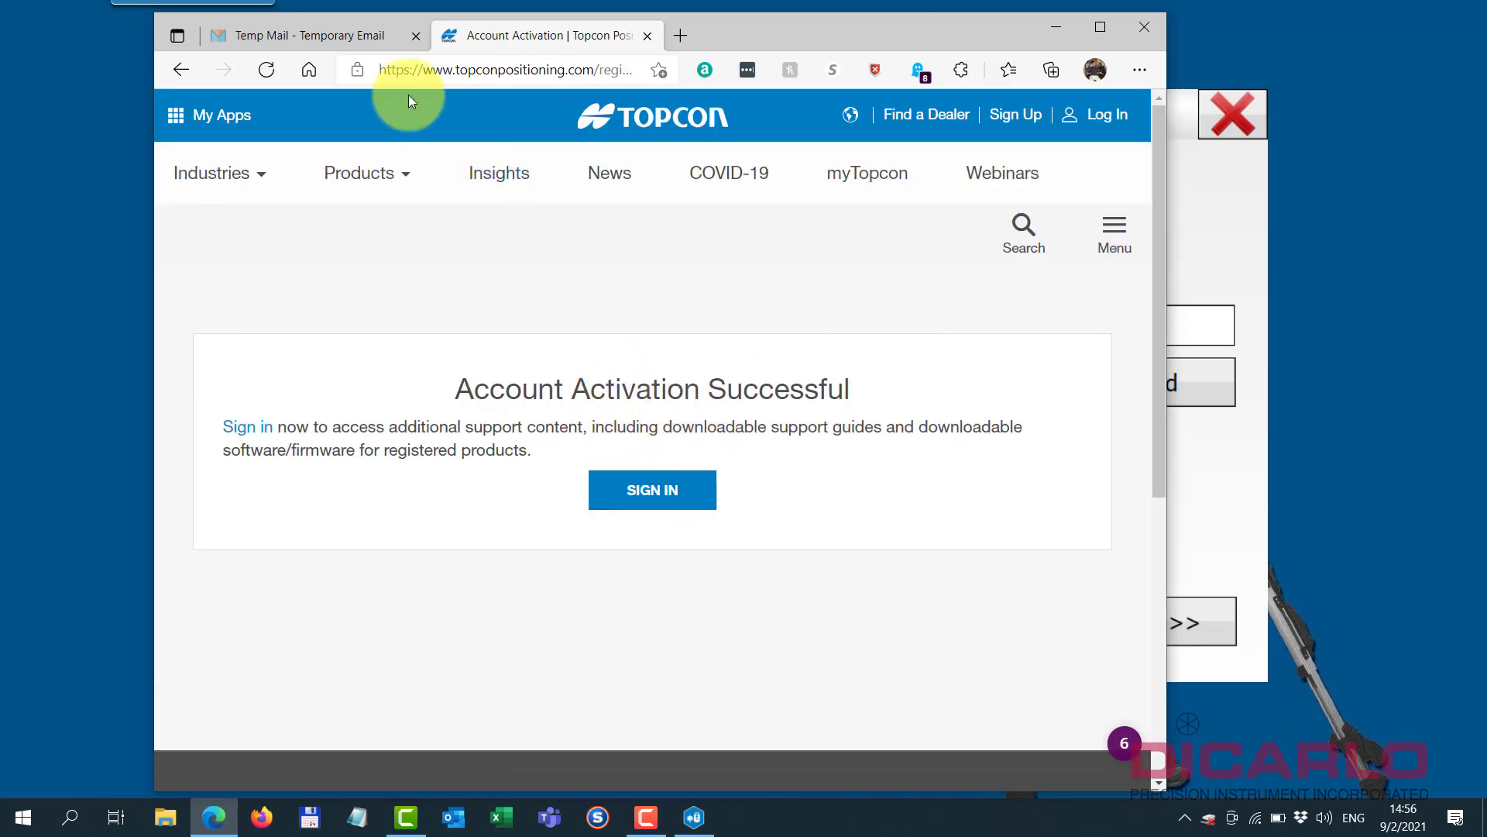
left_click(322, 35)
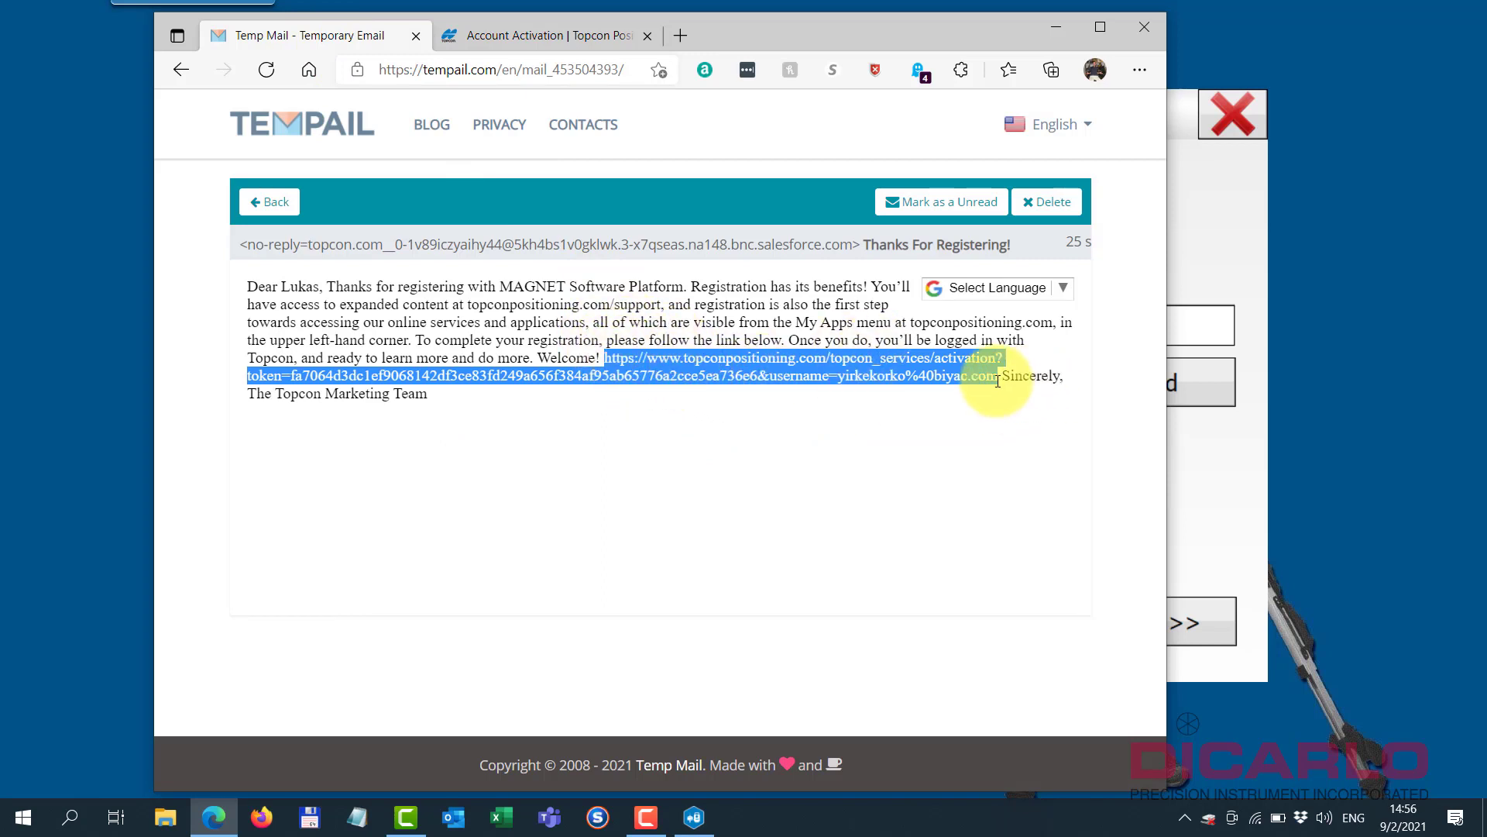
left_click(539, 34)
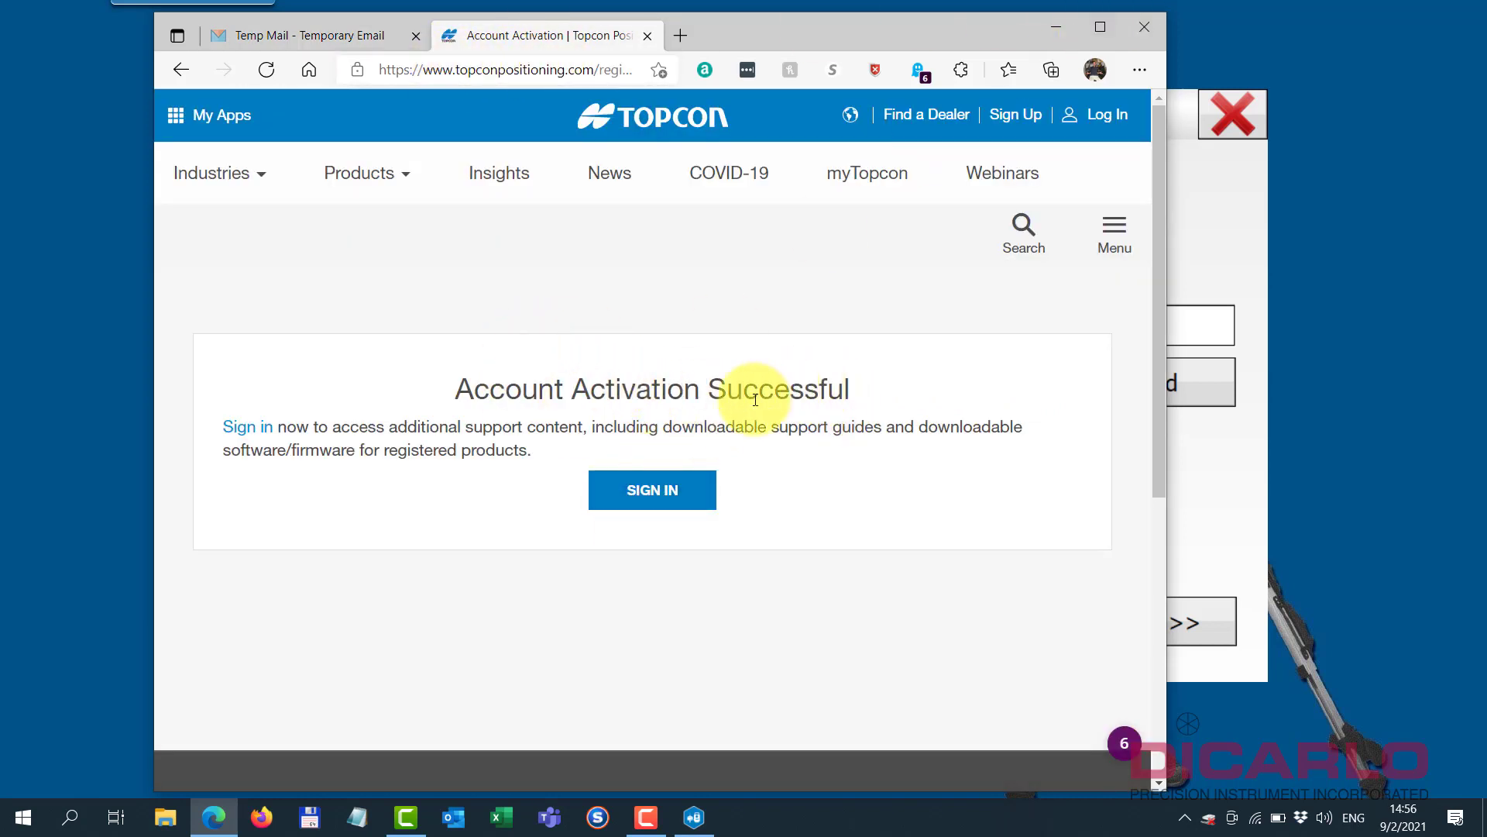
- Close Edge and submit the Step 2 MAGNET Authorization login to reach License Details
left_click(1145, 28)
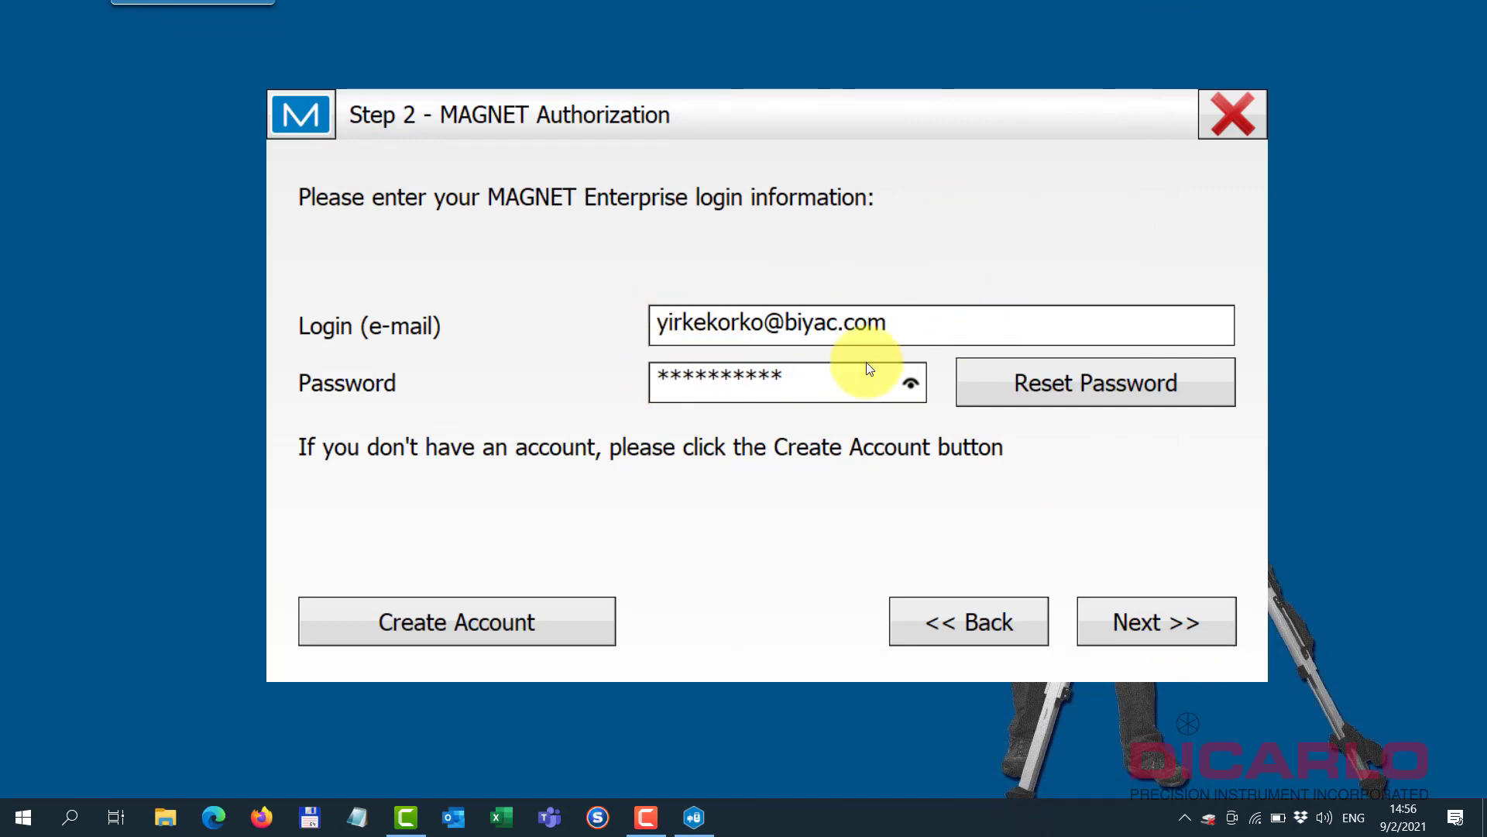
left_click(1151, 625)
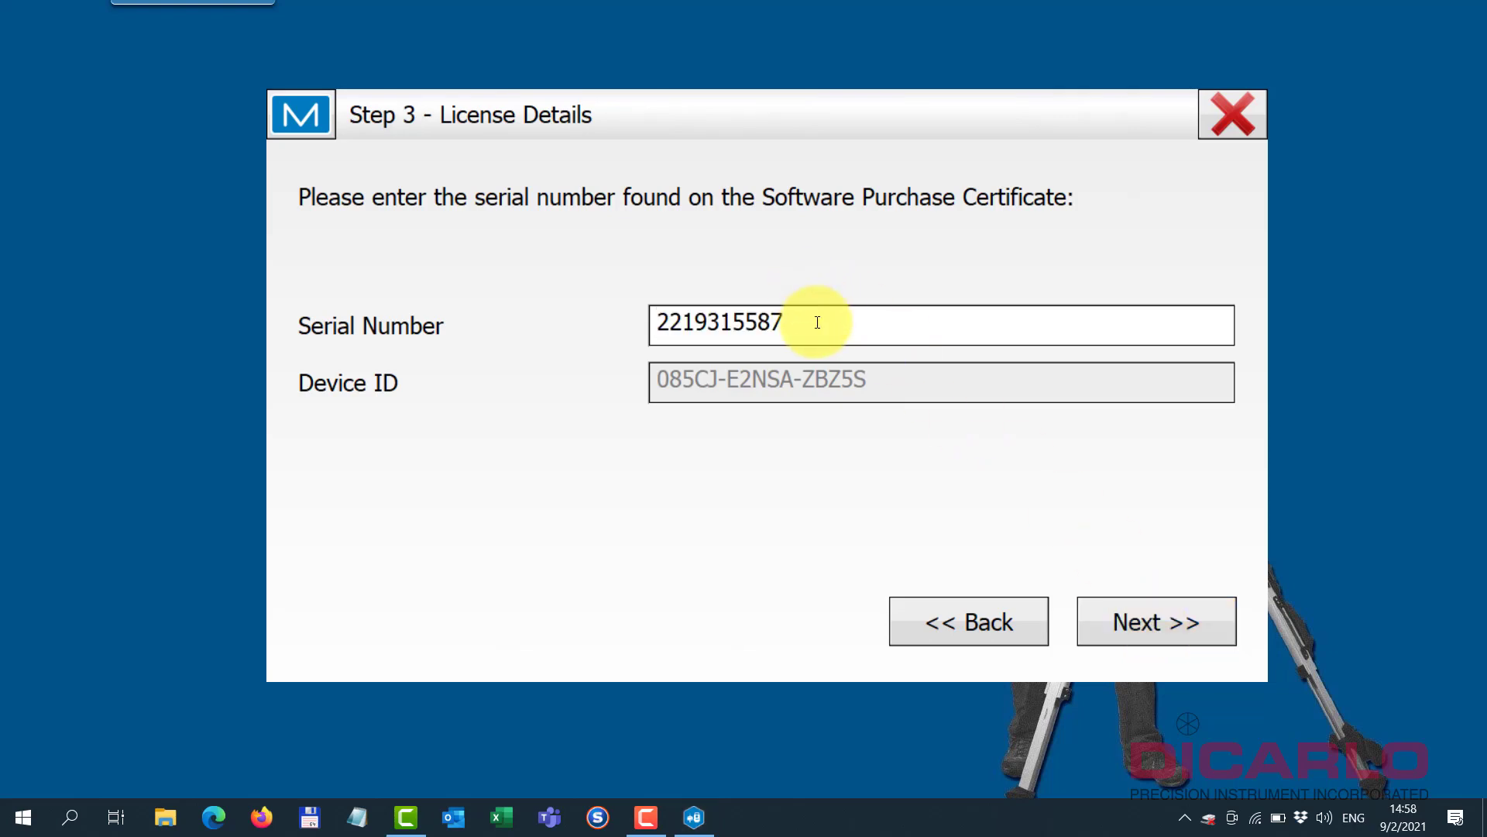
- Replace the prefilled serial number with the one from the Software Purchase Certificate
left_click(821, 323)
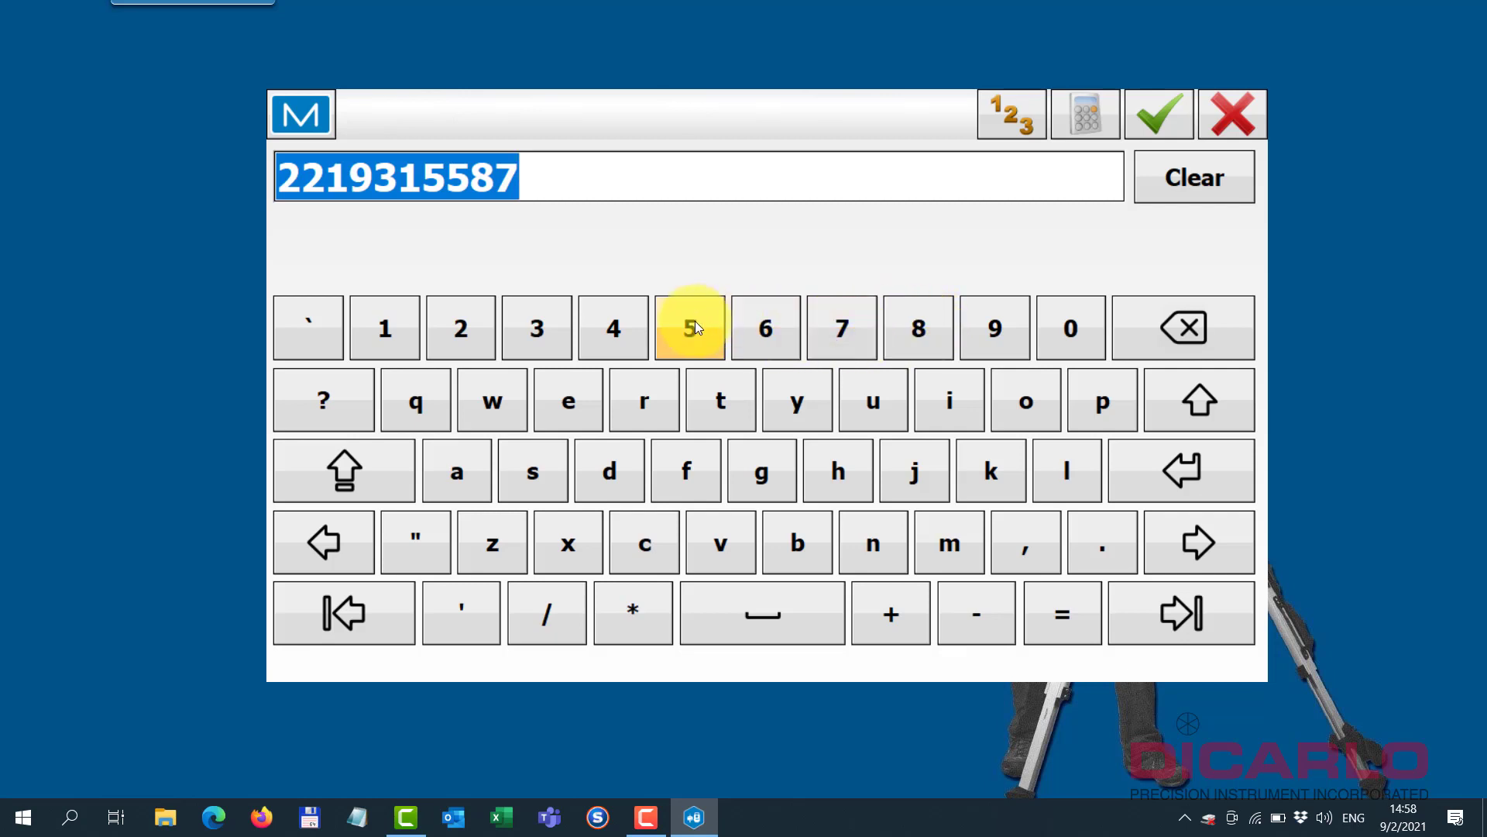
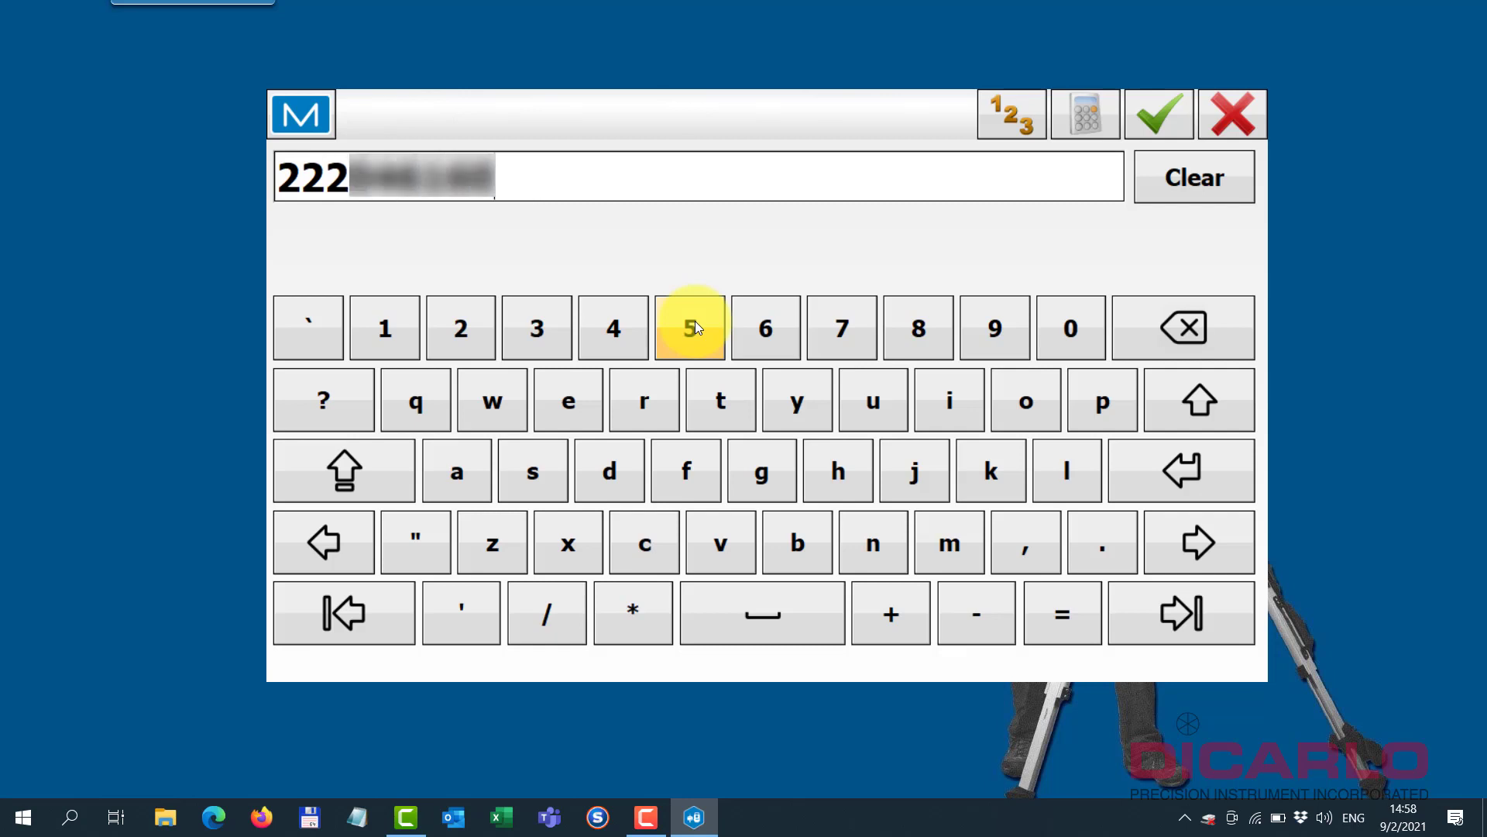
left_click(1154, 117)
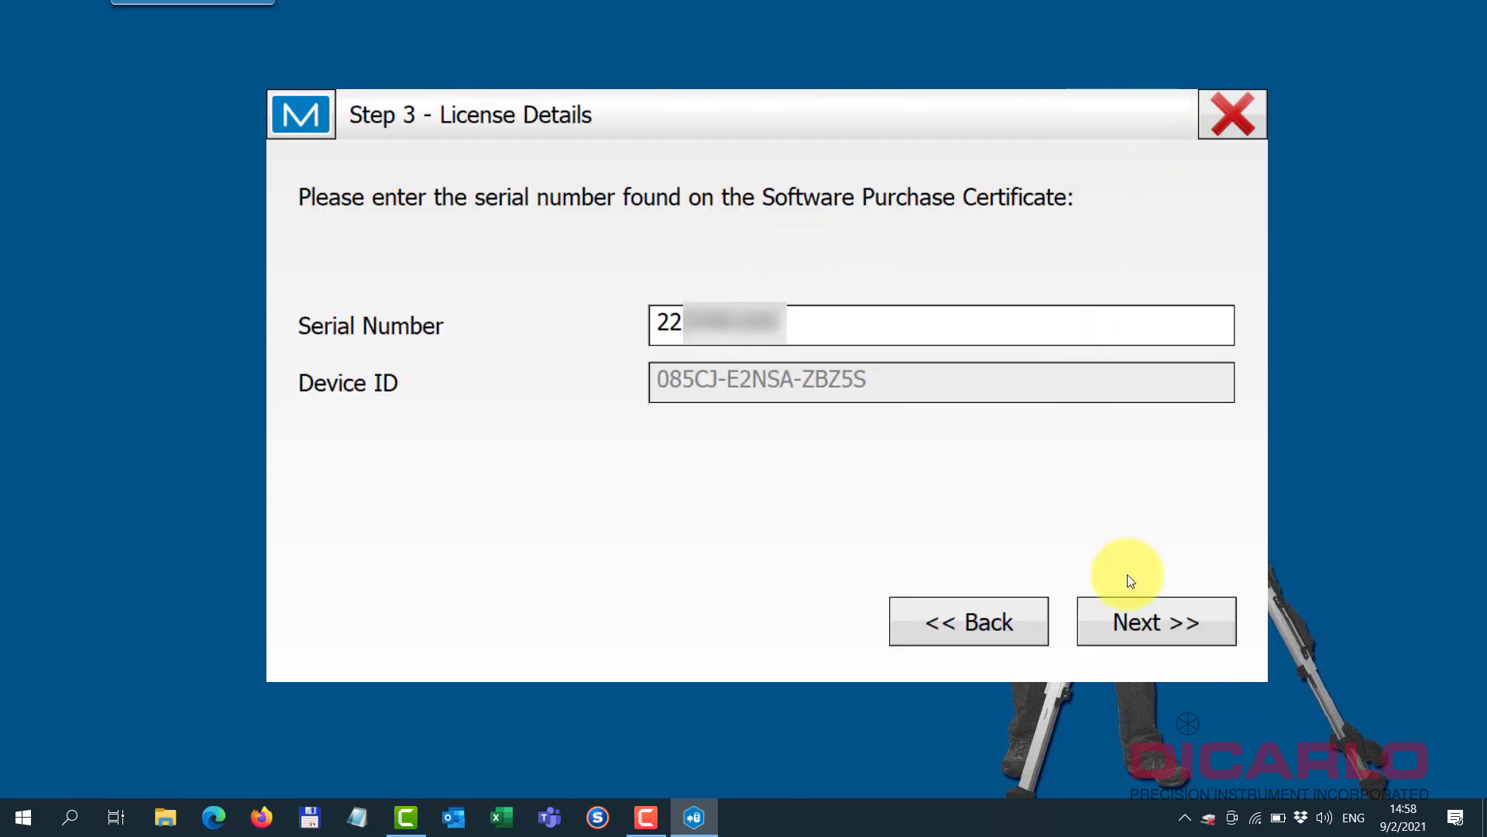
- Accept the license agreement, activate, and review modules like GIS and GNSS expiring 2021-10-02
left_click(1132, 622)
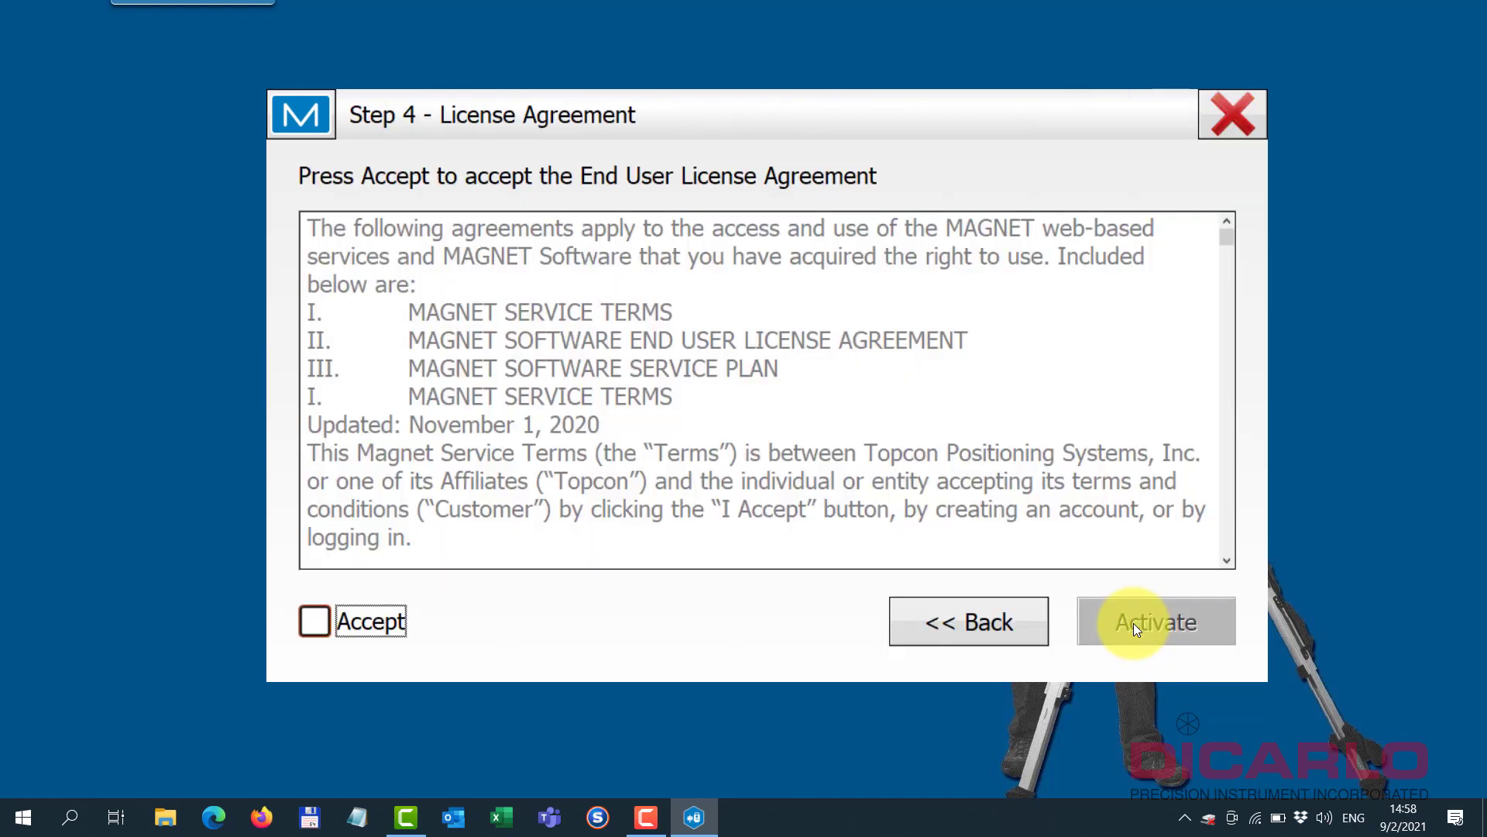
left_click(355, 620)
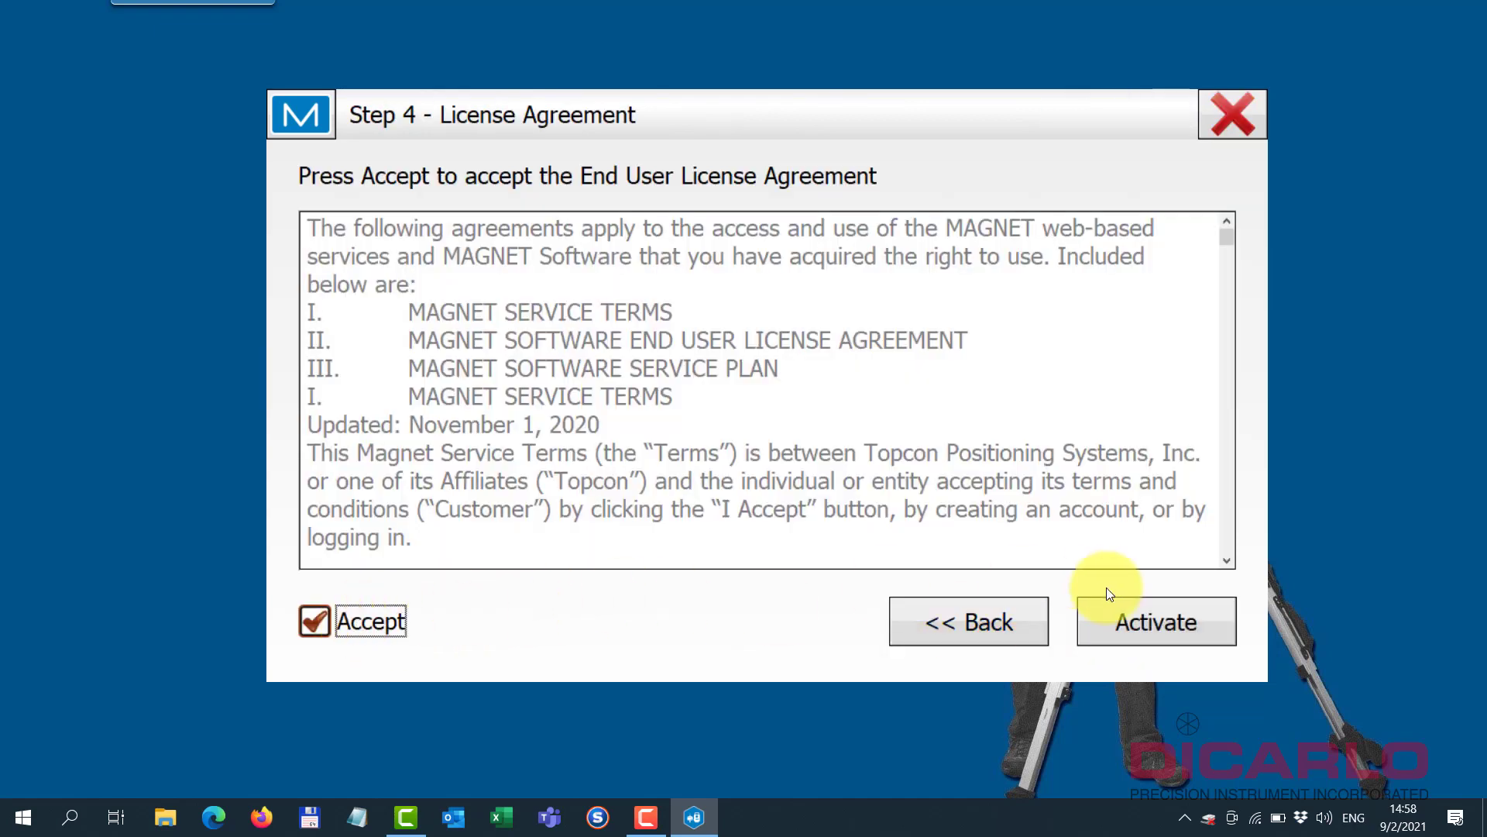
left_click(1165, 619)
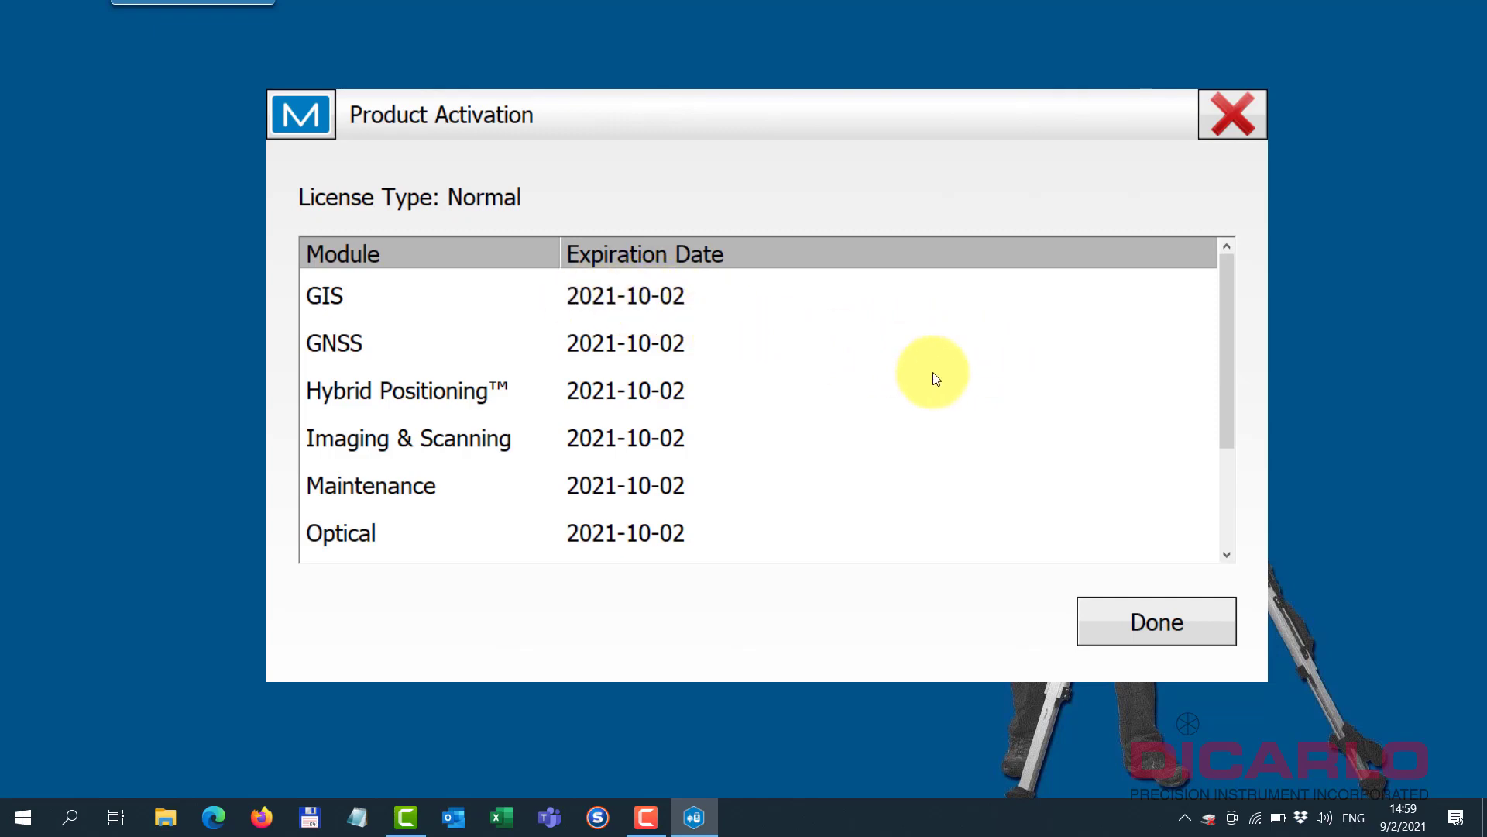
scroll(933, 378, "down", 1)
scroll(932, 378, "up", 1)
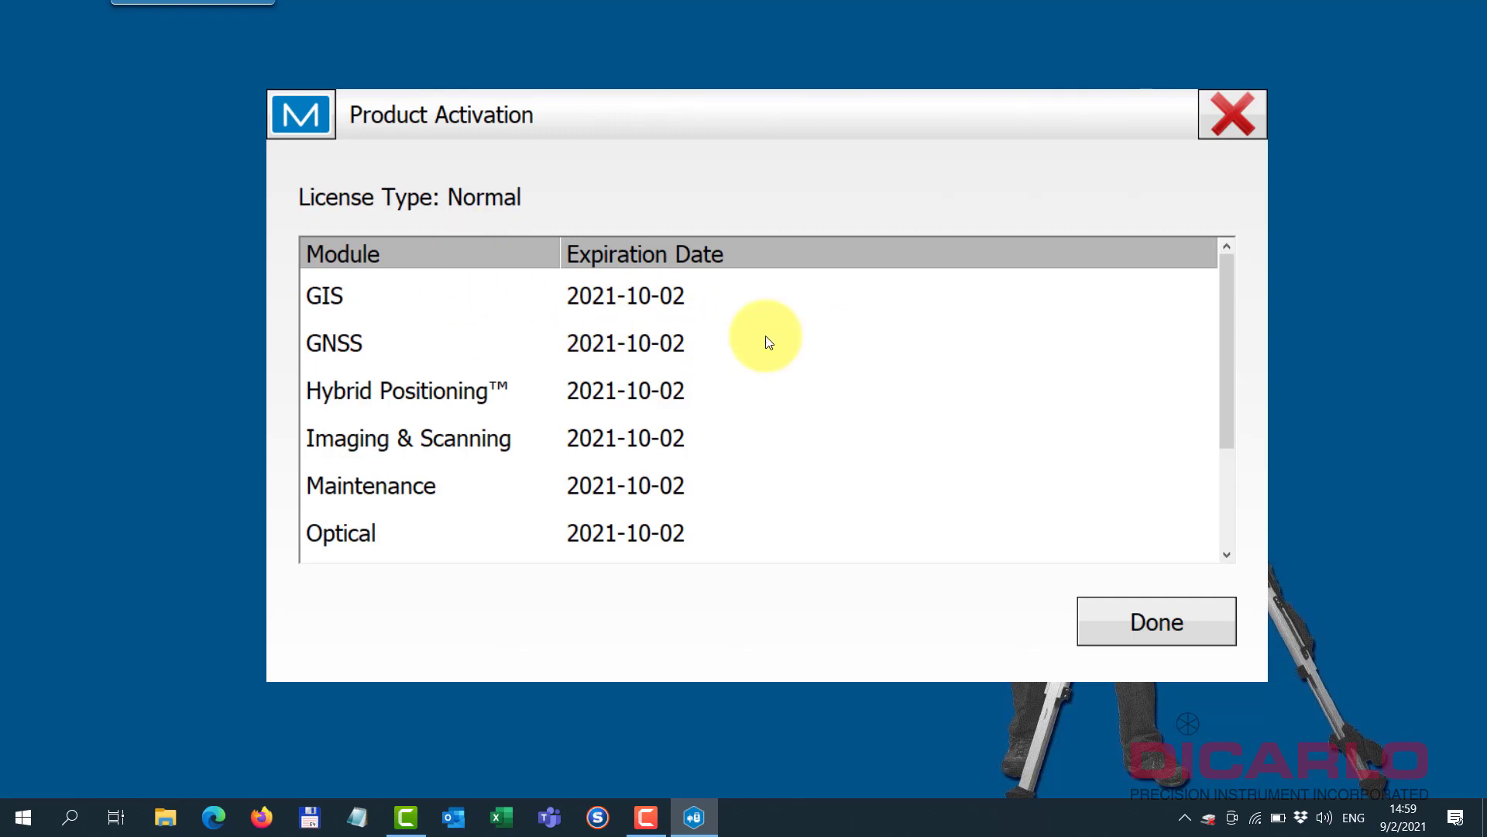
- Close the activation summary and exit MAGNET Field
left_click(1174, 624)
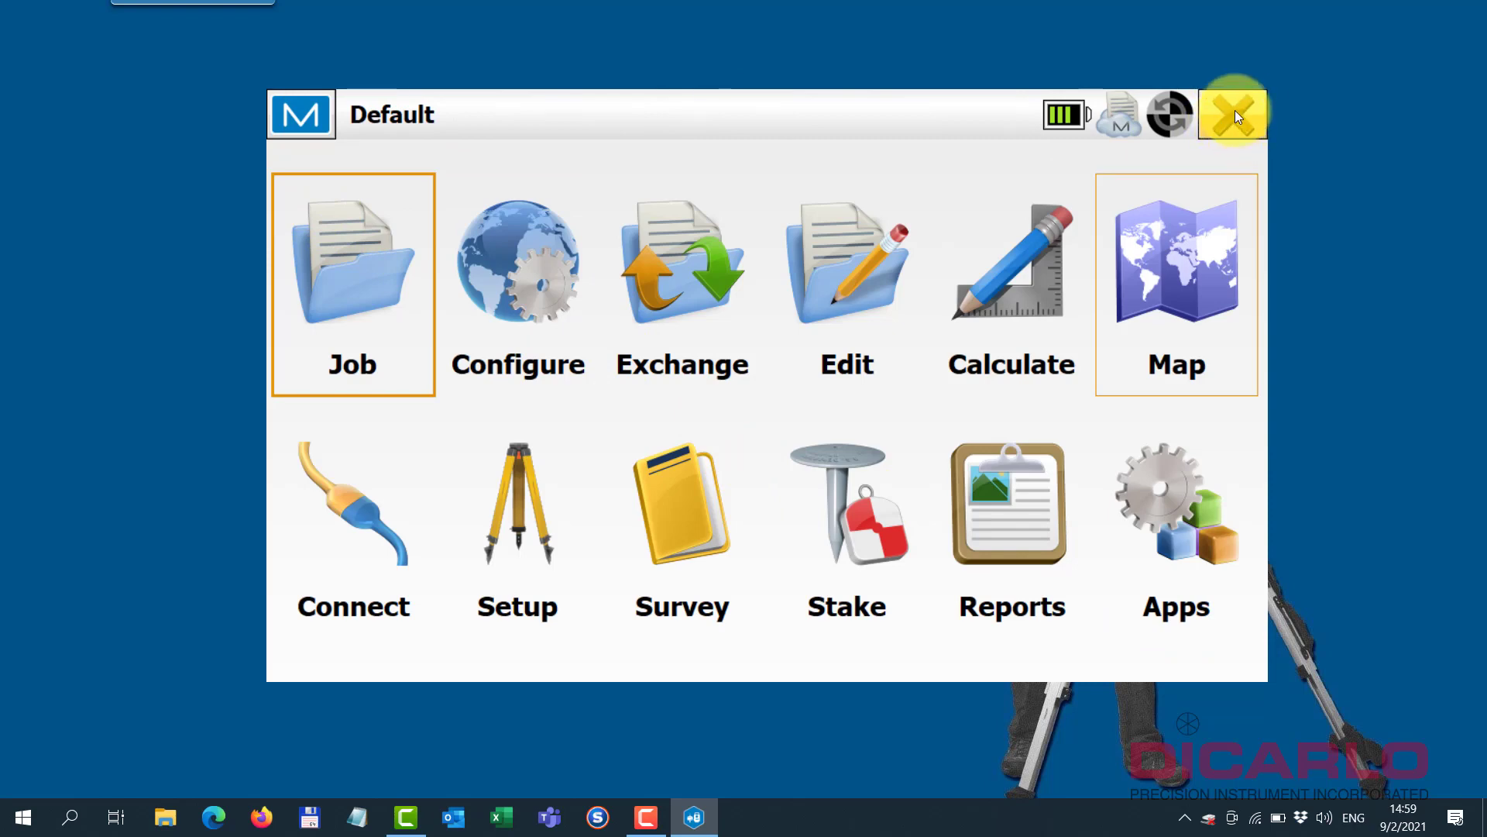
left_click(1235, 119)
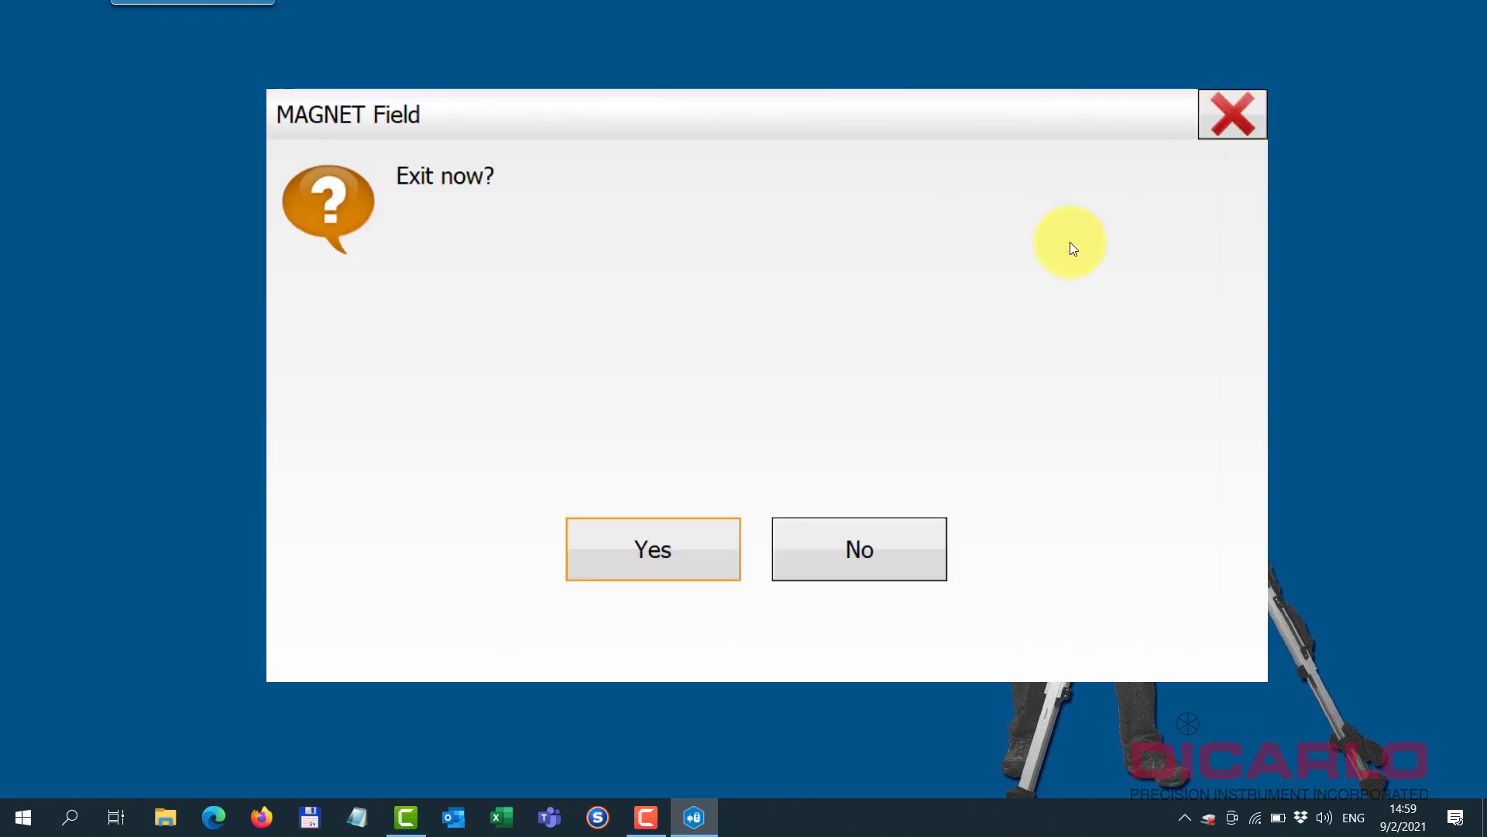
left_click(648, 550)
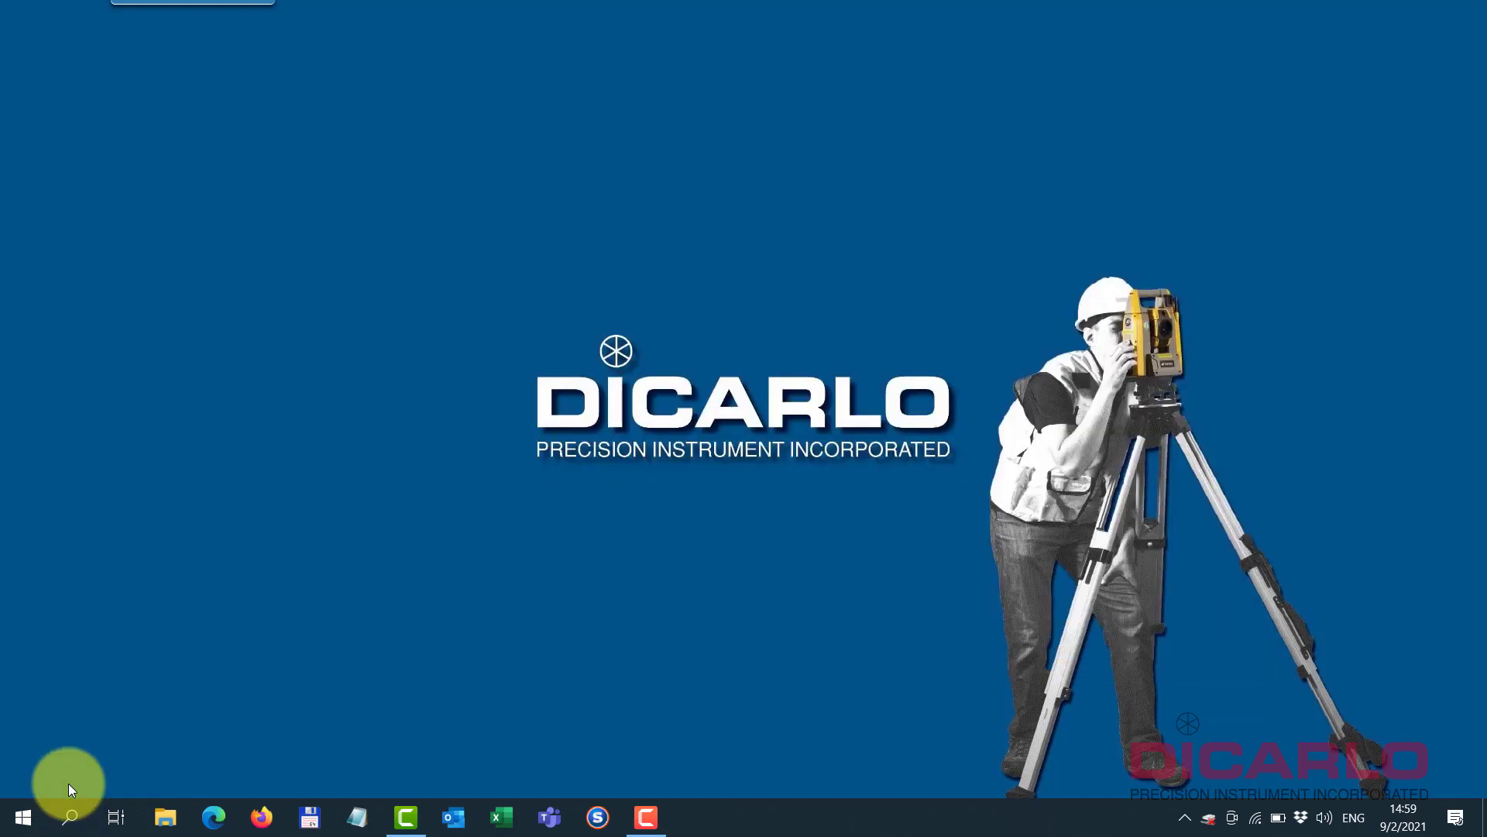
- Relaunch MAGNET Field by searching 'fi' in Windows Search
left_click(70, 817)
type("fie")
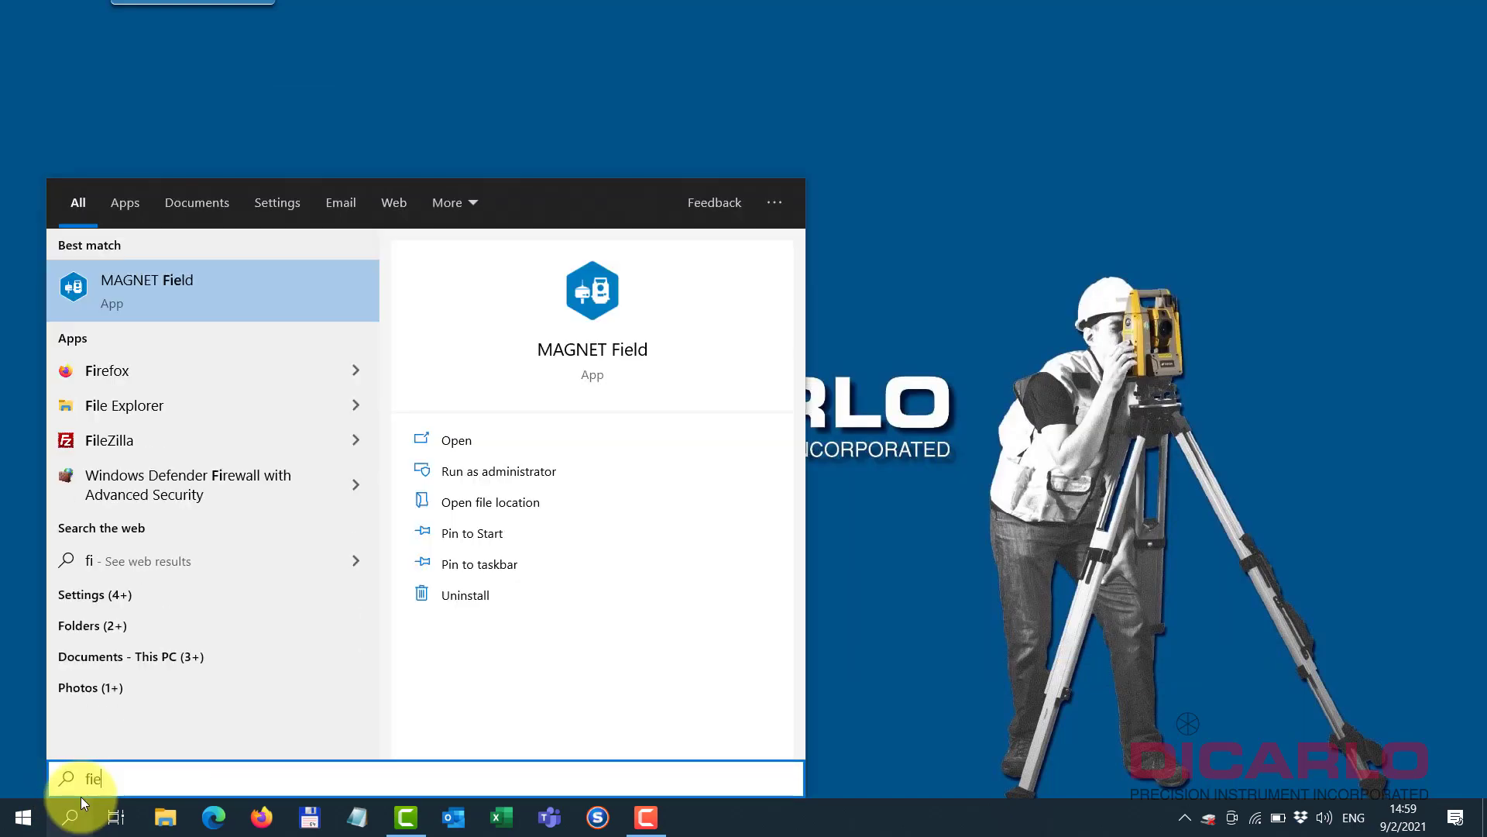
key("Return")
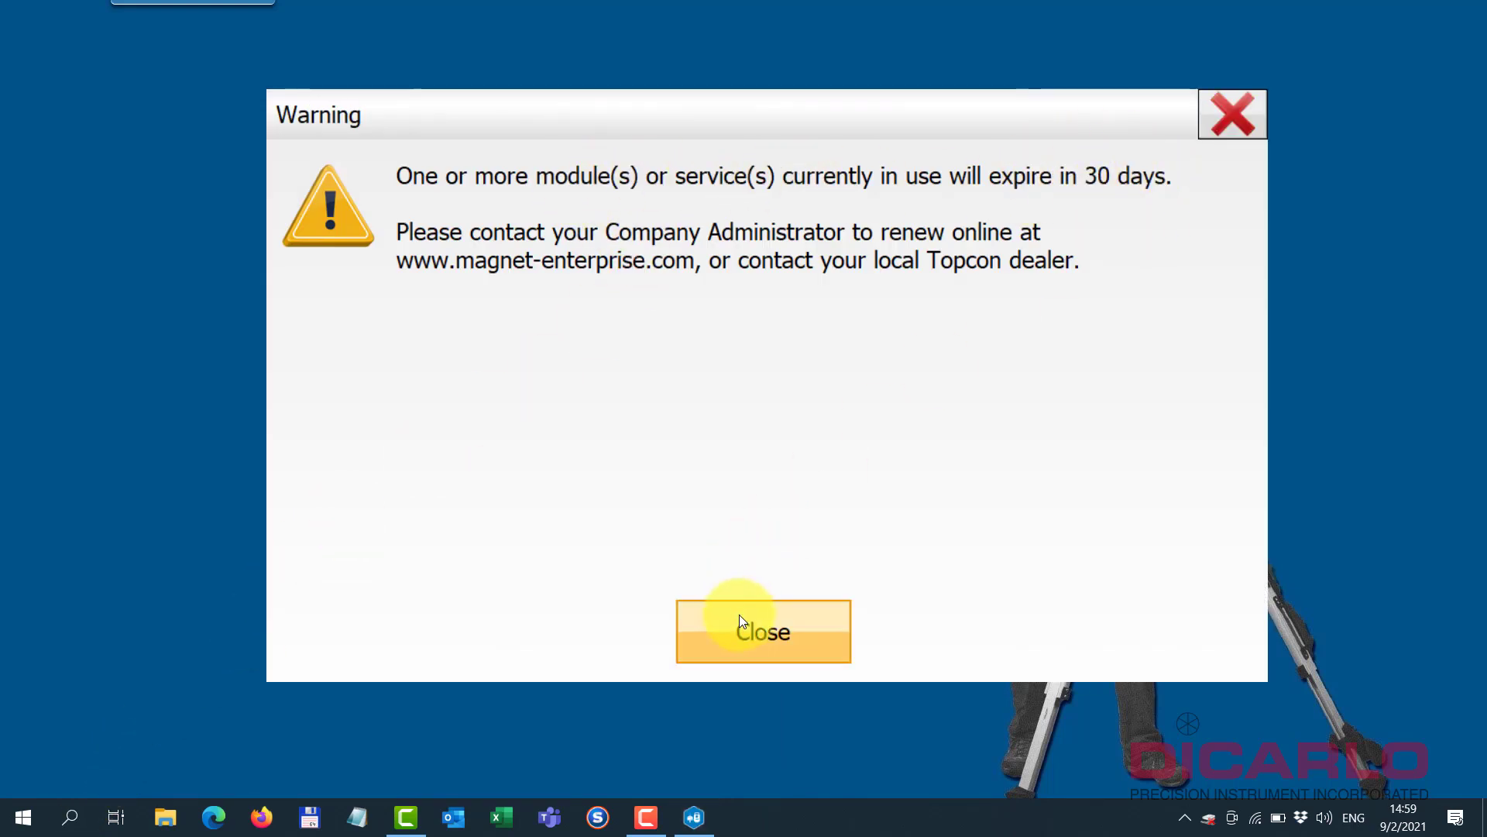
- Dismiss the module expiry warning and return from the device connections screen to the main menu
left_click(767, 637)
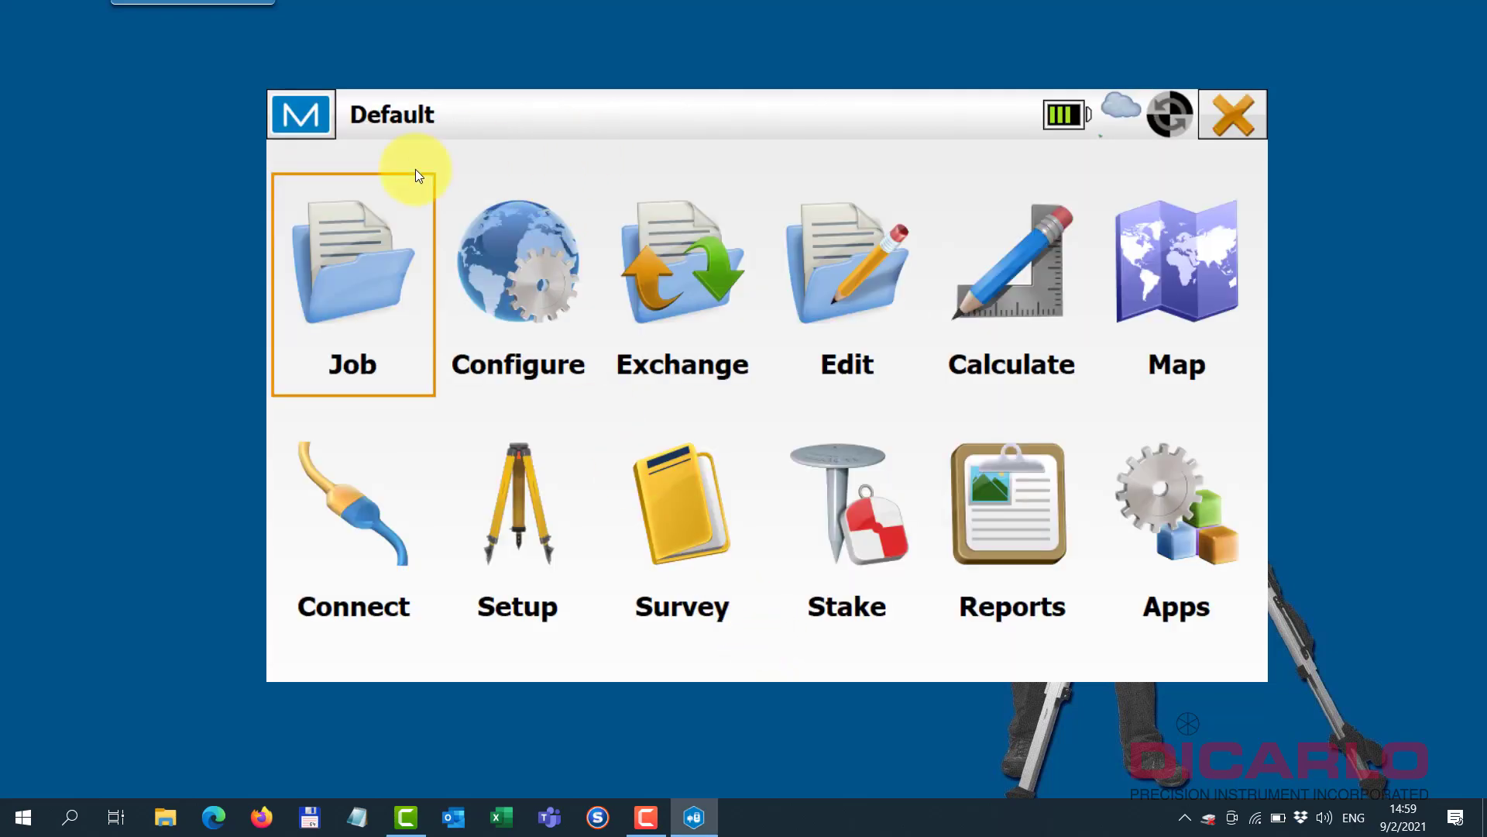
left_click(423, 477)
left_click(1236, 114)
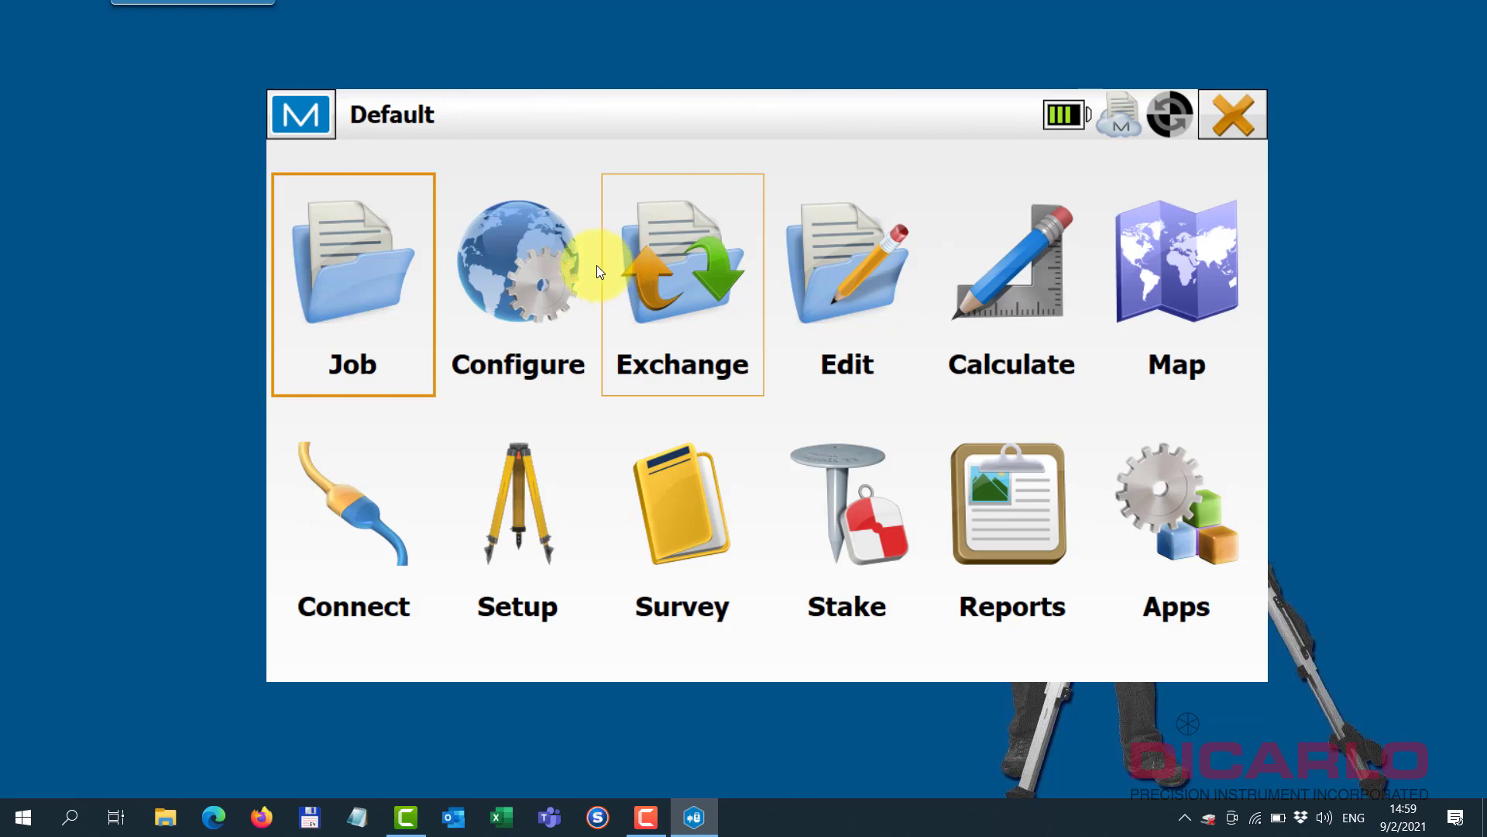
- Review the licensed modules and their expiration dates under Activate Modules, then close Product Activation
left_click(310, 122)
left_click(364, 313)
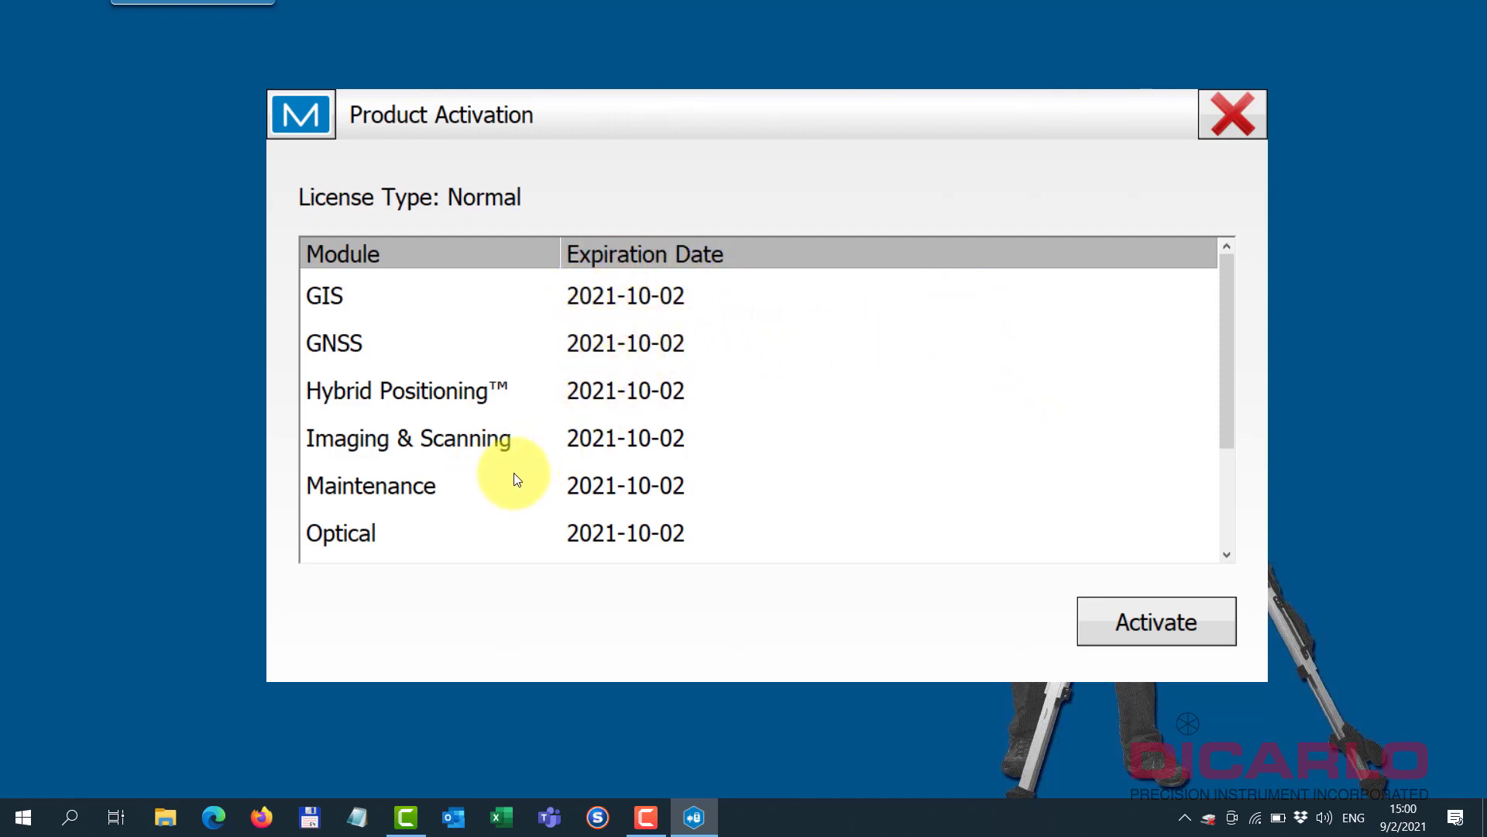
scroll(538, 401, "down", 1)
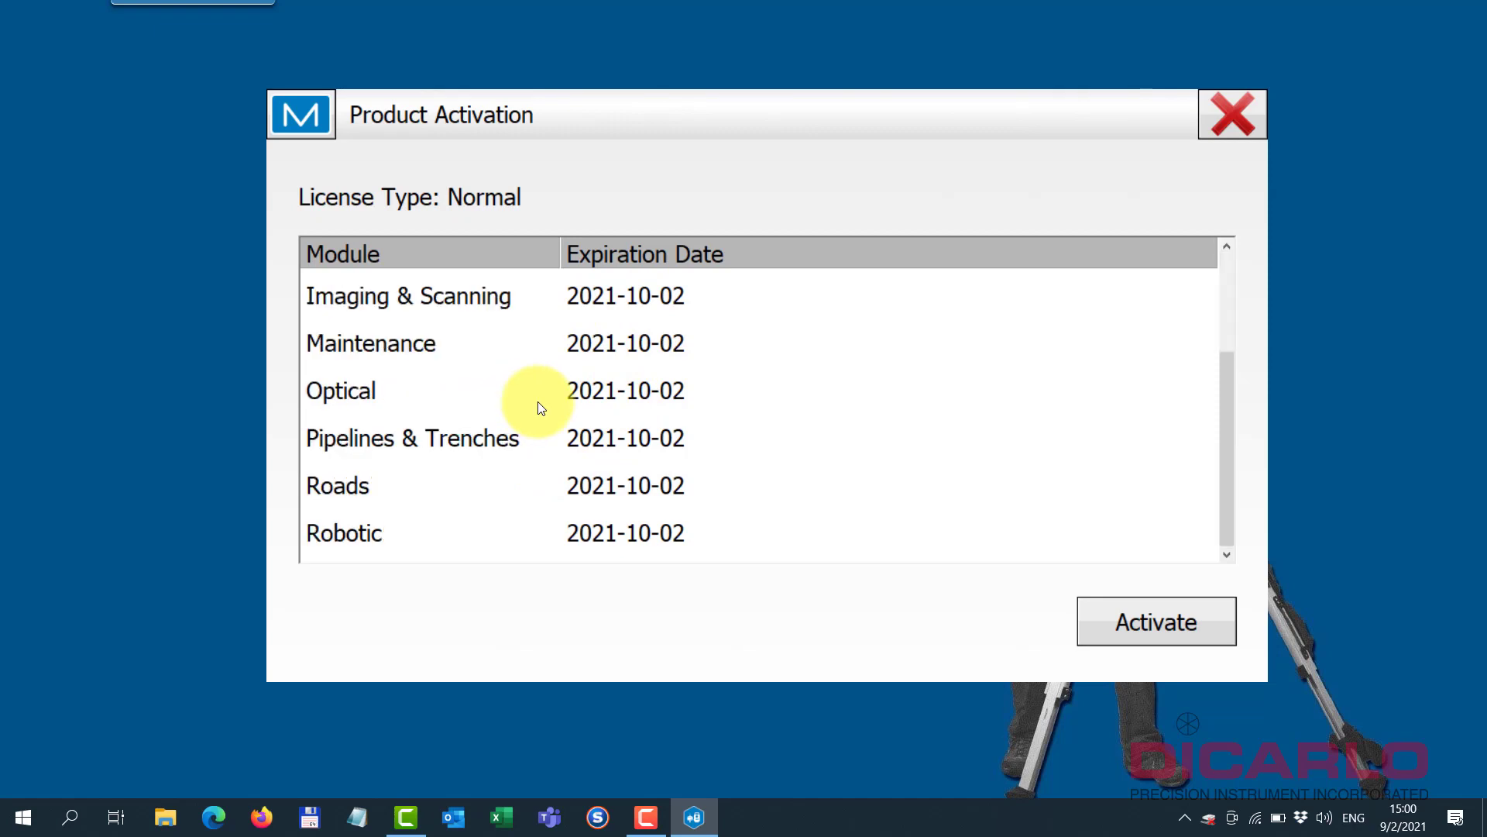
scroll(619, 375, "up", 1)
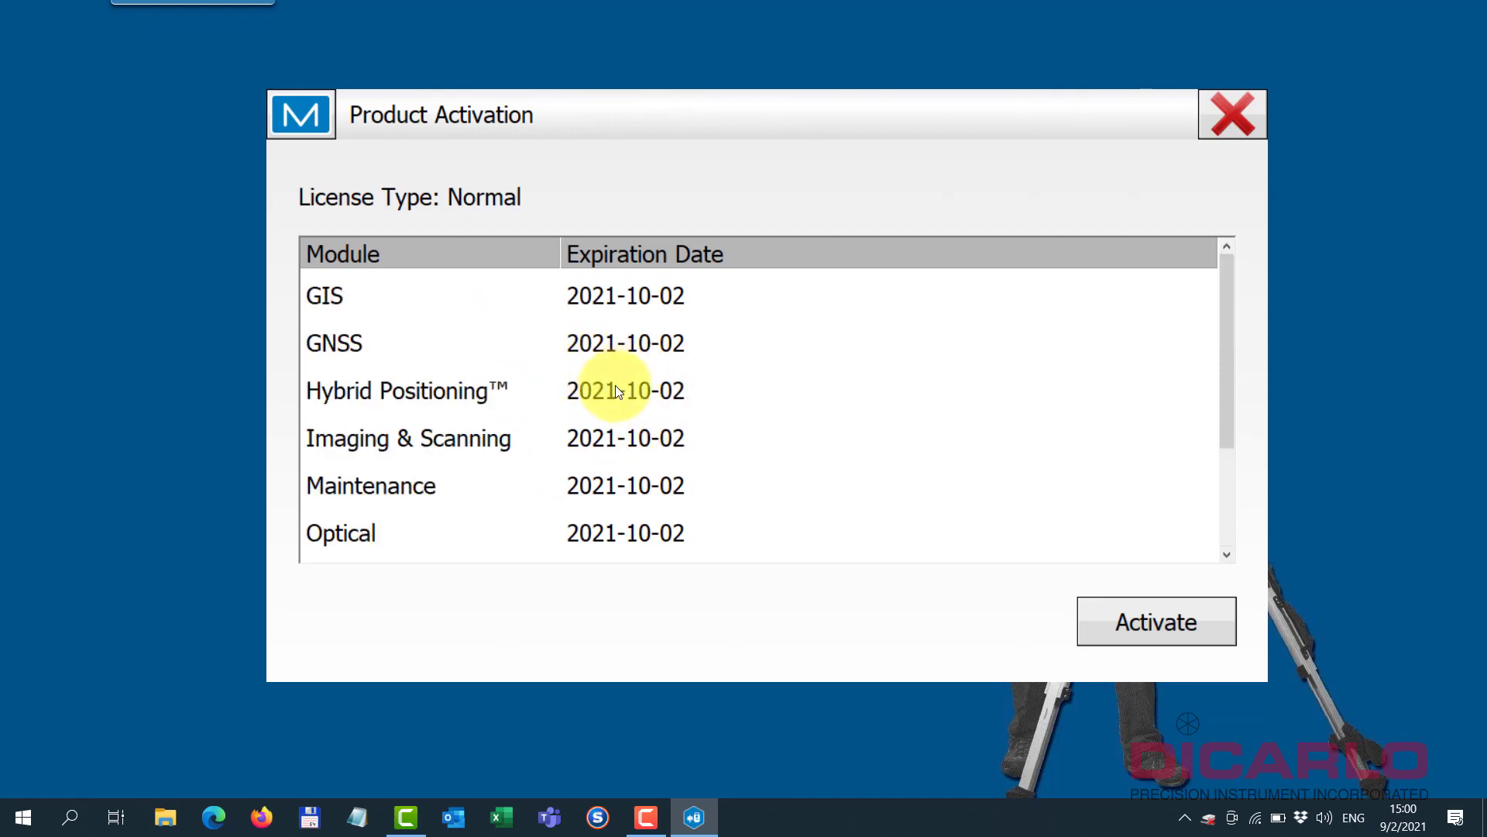
left_click(1233, 112)
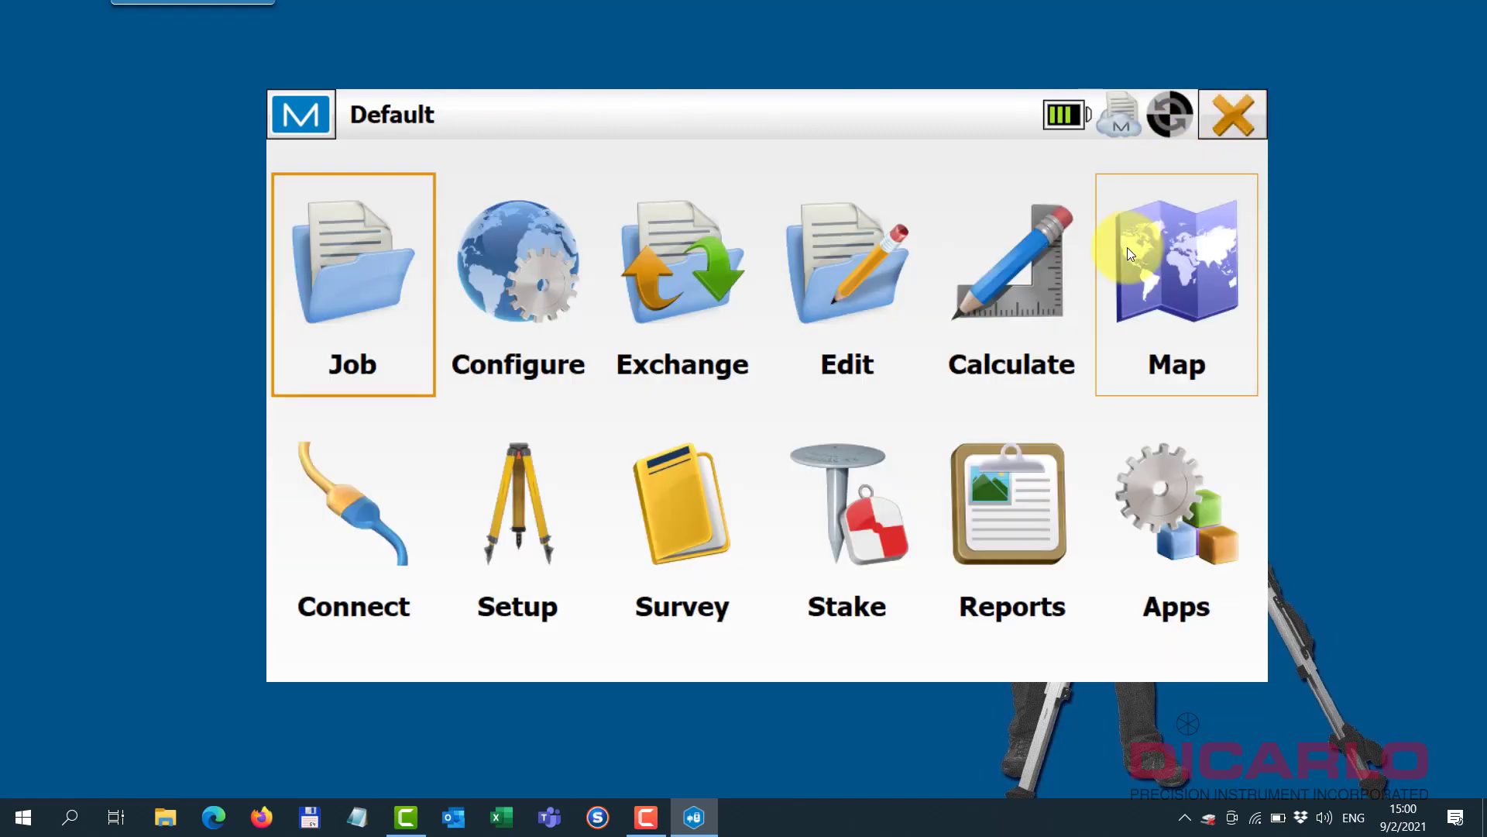